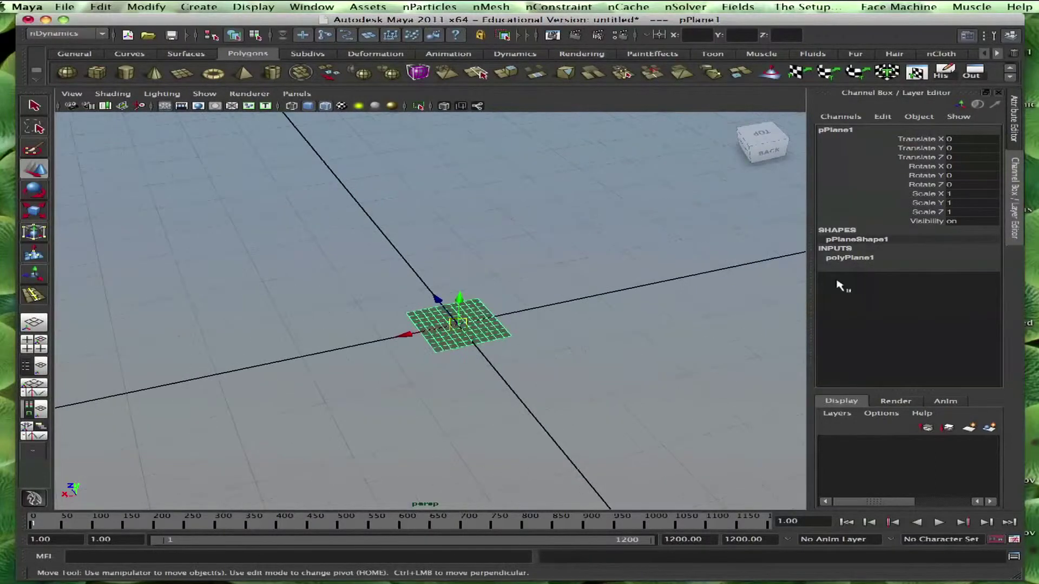
Set the plane's subdivisions width and subdivisions height both to 20 in its polyPlane1 inputs.
click(857, 259)
click(957, 286)
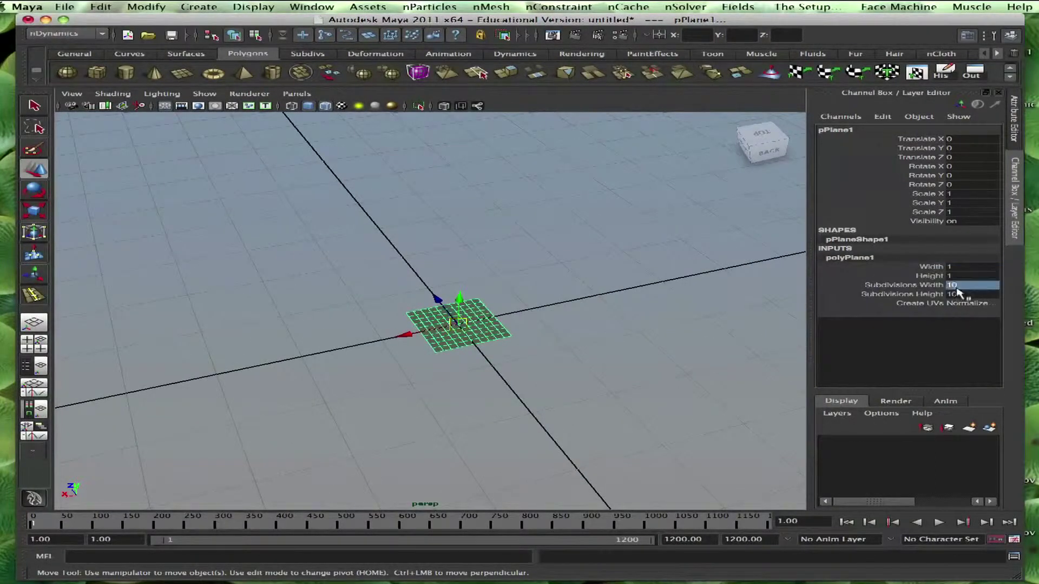
shift+click(957, 293)
text(20)
key(Return)
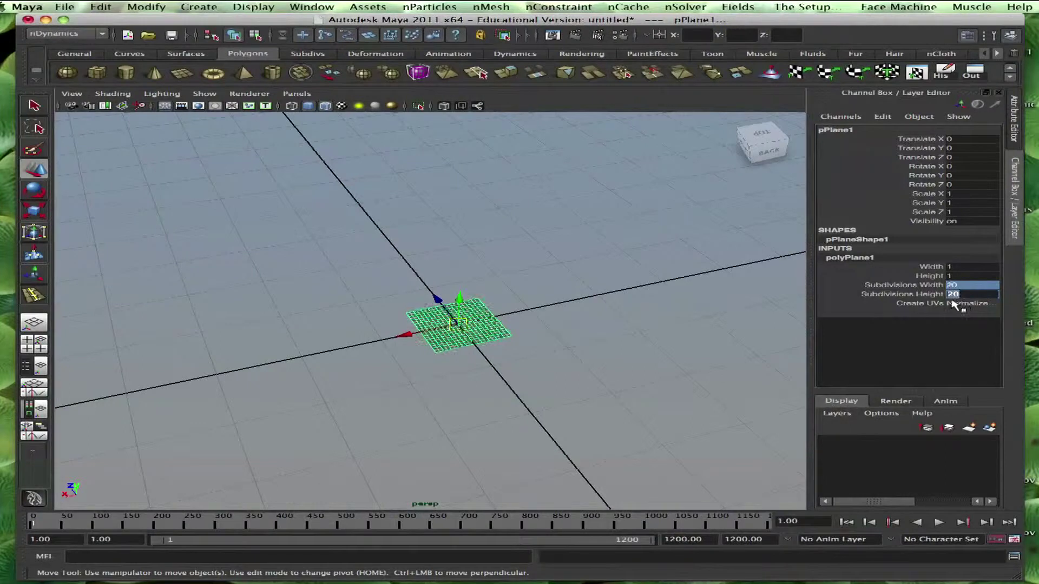
Set the plane's width to 2 and its subdivisions width to 40.
click(932, 268)
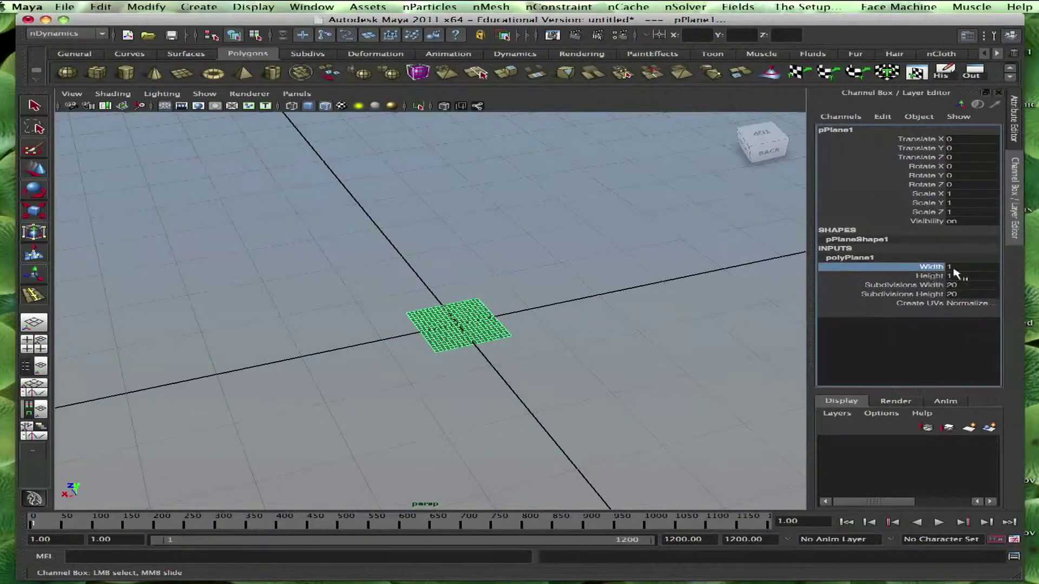
click(954, 268)
text(2)
key(Return)
click(954, 285)
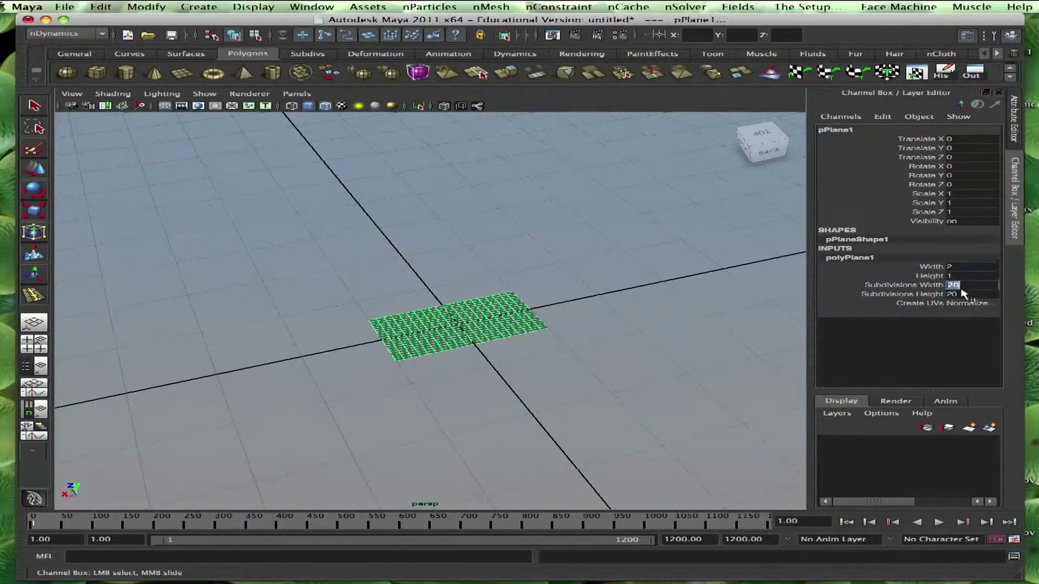
text(40)
key(Return)
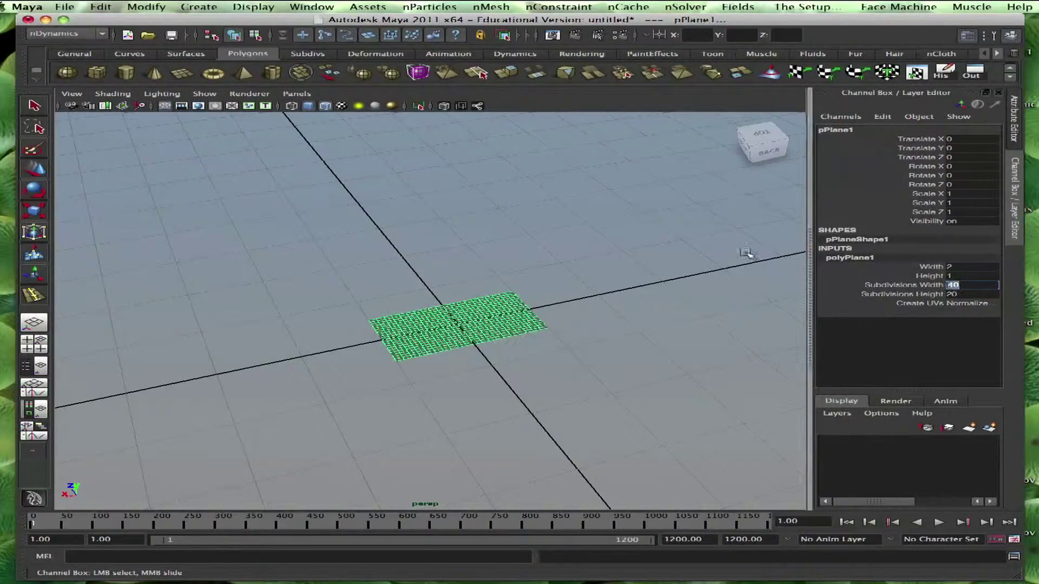
Scale the plane uniformly to about 7.285 in X, Y and Z.
click(747, 251)
click(510, 322)
key(r)
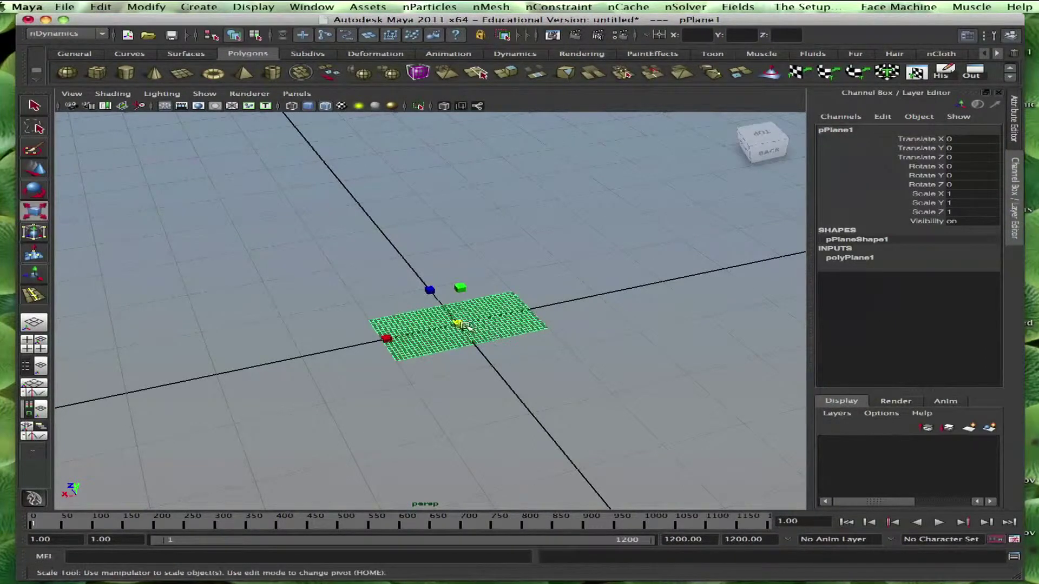
drag(460, 325, 795, 408)
alt+right_drag(604, 390, 352, 308)
alt+drag(352, 307, 360, 368)
drag(439, 319, 521, 326)
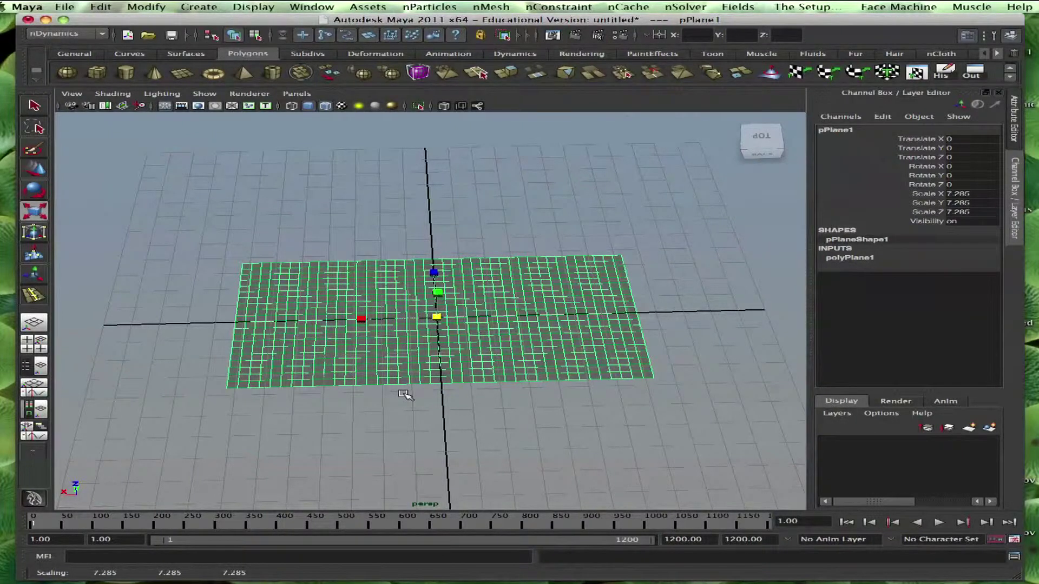
Stand the plane upright by setting its Rotate X to 90 and its Rotate Y and Rotate Z to 0.
alt+drag(436, 192, 464, 255)
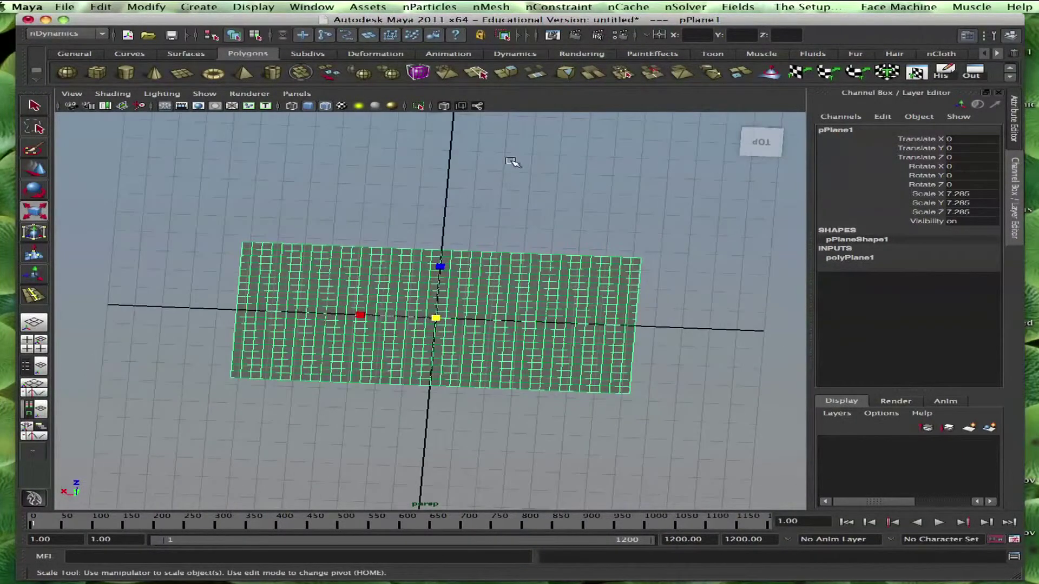
alt+drag(568, 230, 590, 318)
key(e)
drag(441, 303, 536, 305)
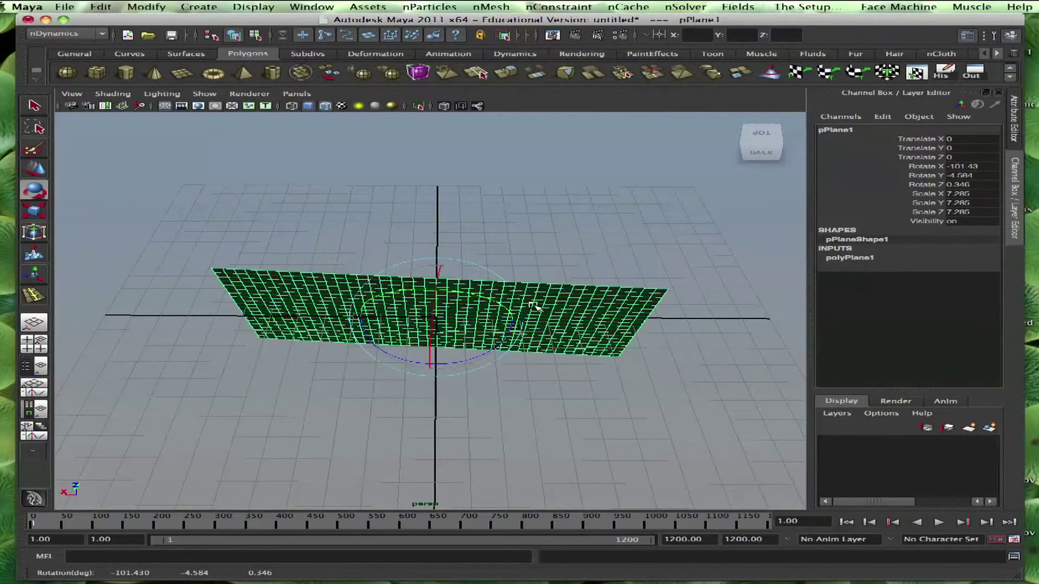
click(964, 167)
text(90)
key(Return)
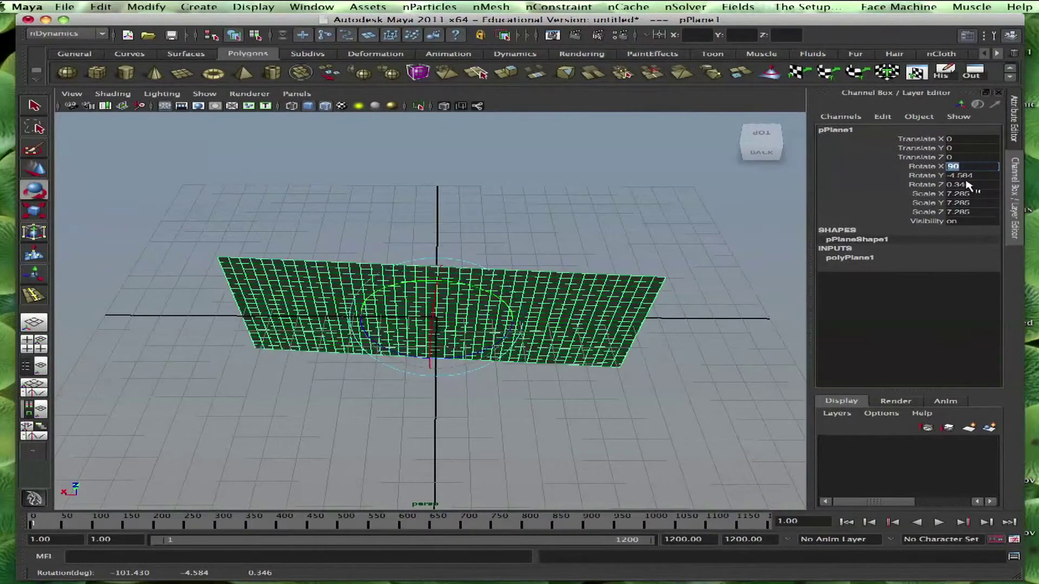
drag(963, 176, 965, 187)
text(0)
key(Return)
click(544, 176)
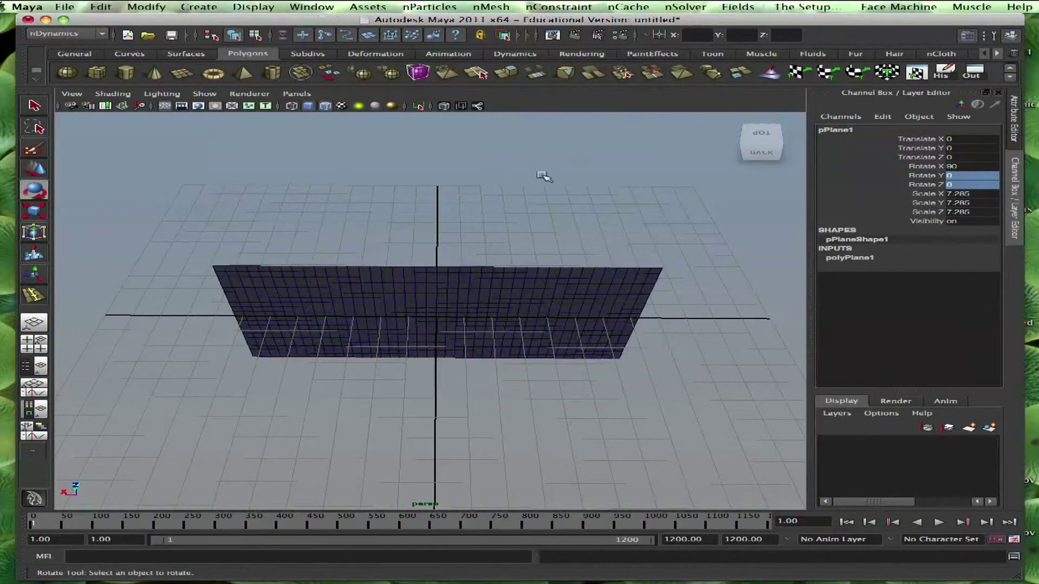
Raise the upright plane above the grid to a Translate Y of about 10.195.
alt+drag(433, 401, 399, 262)
click(399, 262)
key(q)
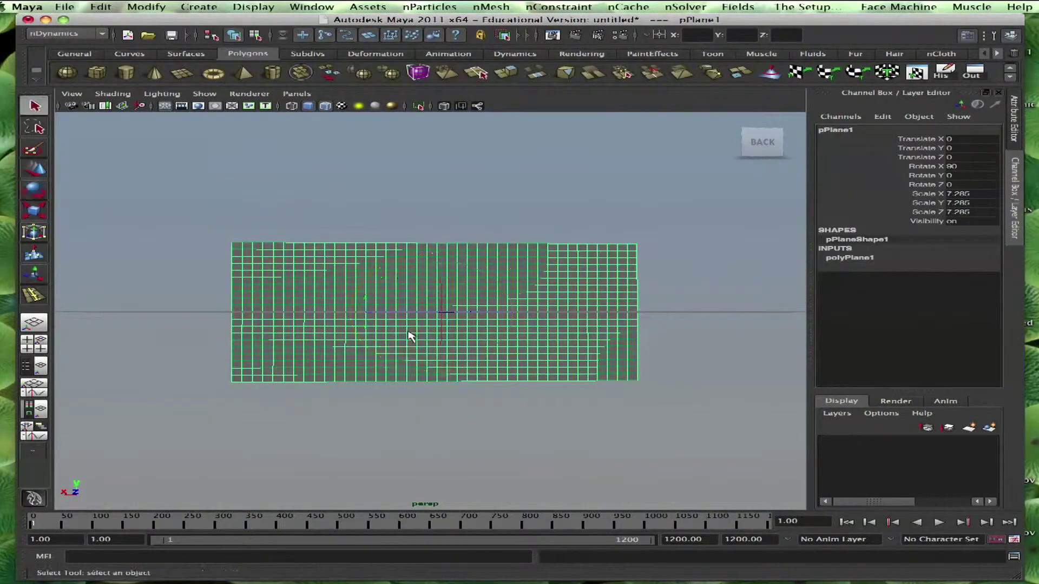
key(w)
alt+drag(400, 292, 402, 309)
drag(440, 274, 451, 169)
alt+middle_drag(500, 258, 505, 380)
alt+drag(505, 379, 507, 327)
drag(452, 302, 453, 216)
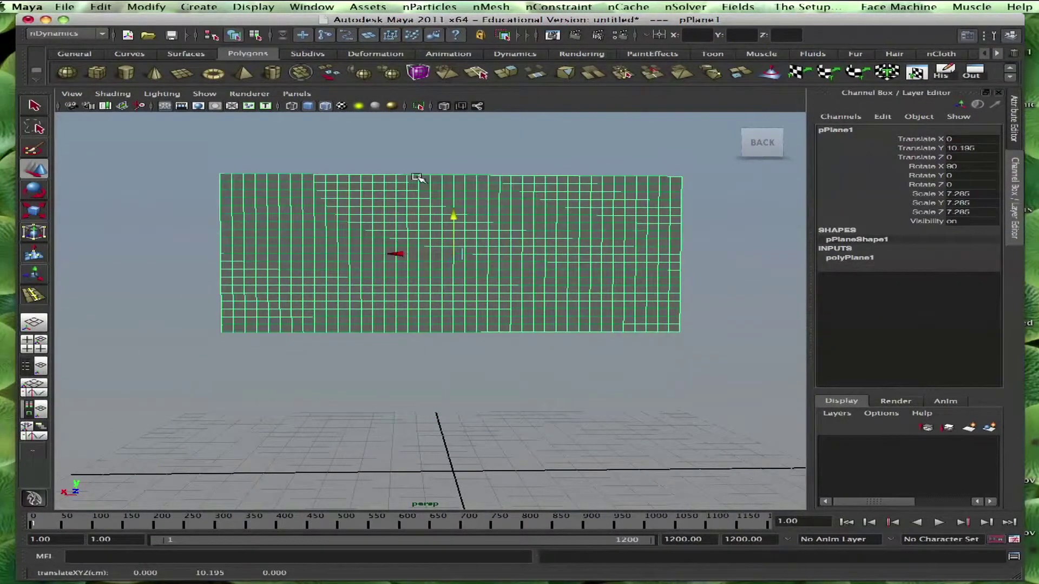
Create a polygon cylinder beside the plane and scale it into a tall pole, about 0.296 in X and Z and 12.951 in Y.
click(126, 72)
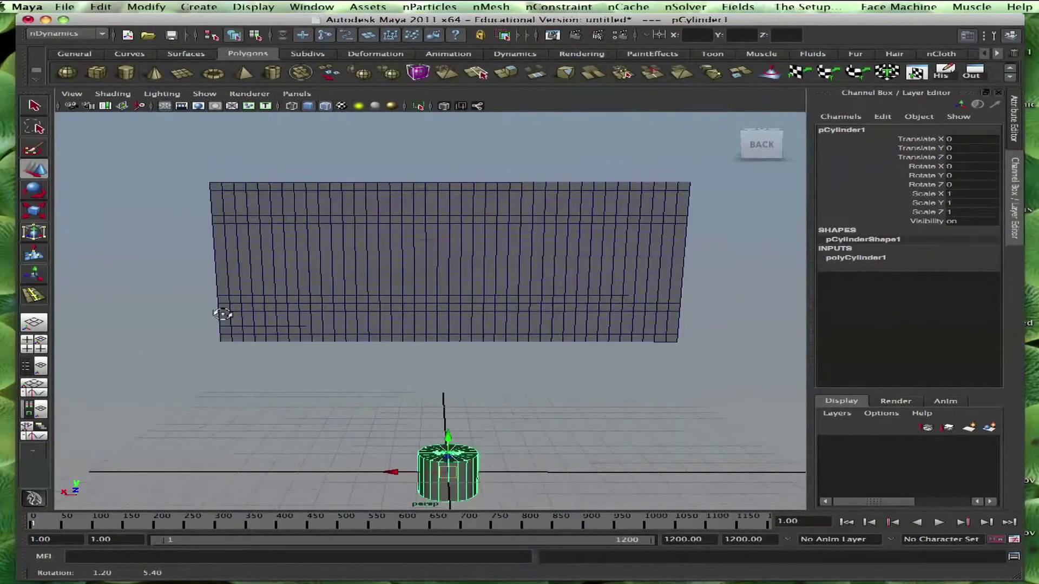
drag(397, 472, 139, 439)
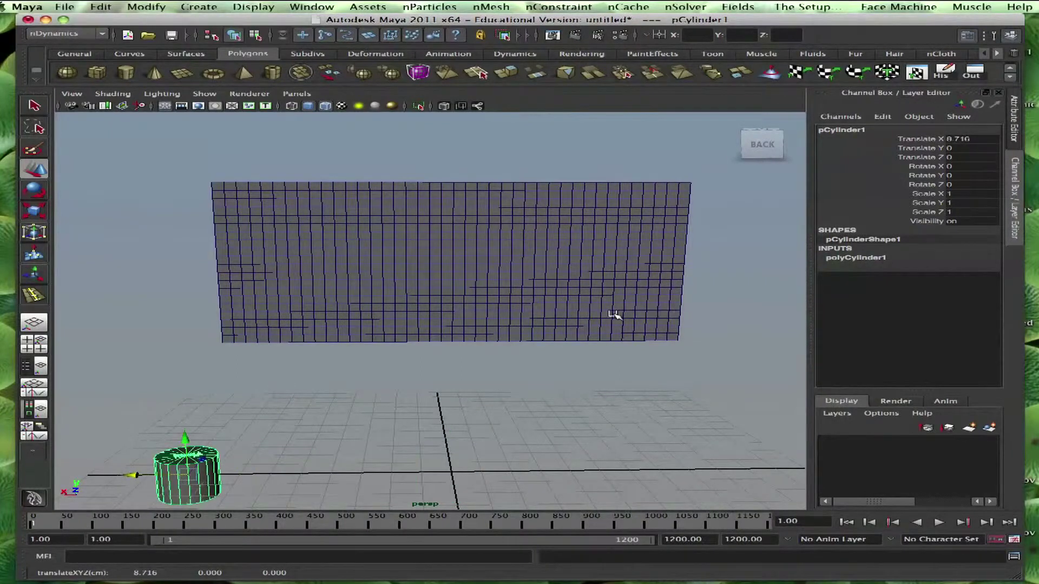
key(r)
drag(187, 475, 152, 469)
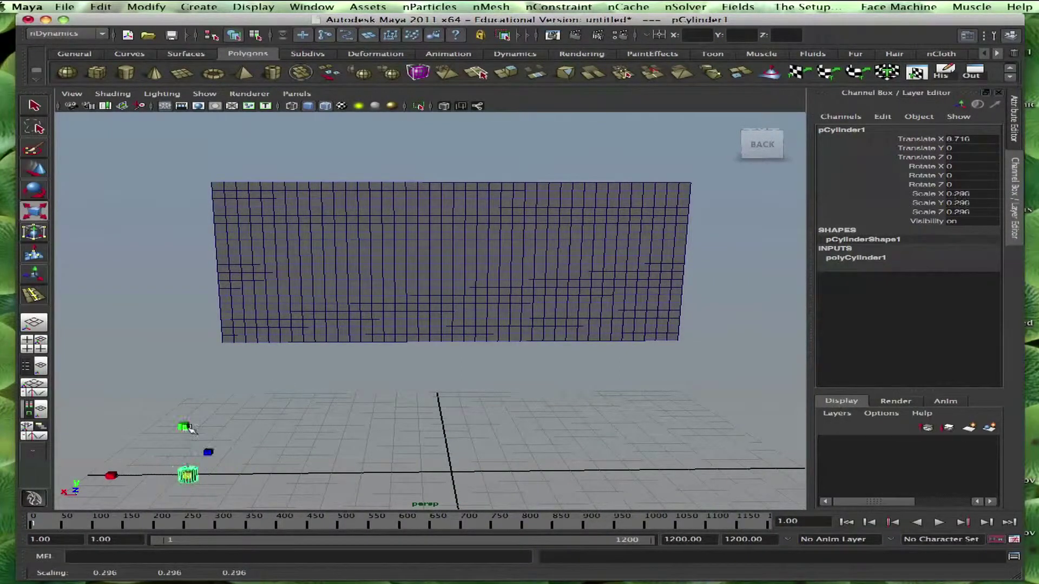
drag(186, 427, 199, 254)
drag(184, 426, 172, 261)
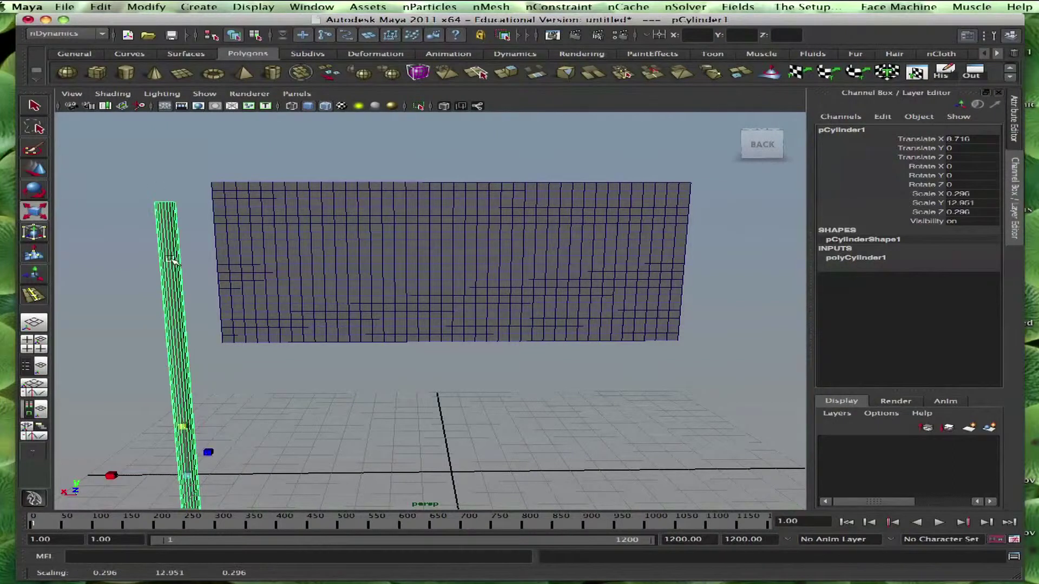
Move the pole against the plane's side edge, to about 7.7 in X and 1.05 in Y.
key(w)
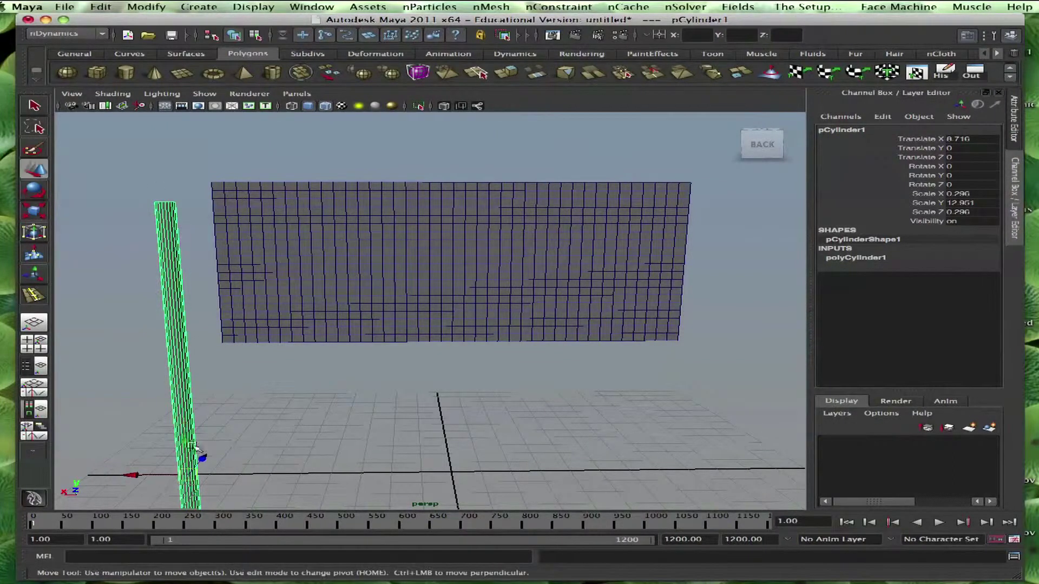
drag(131, 475, 173, 475)
drag(227, 444, 233, 420)
drag(181, 455, 167, 455)
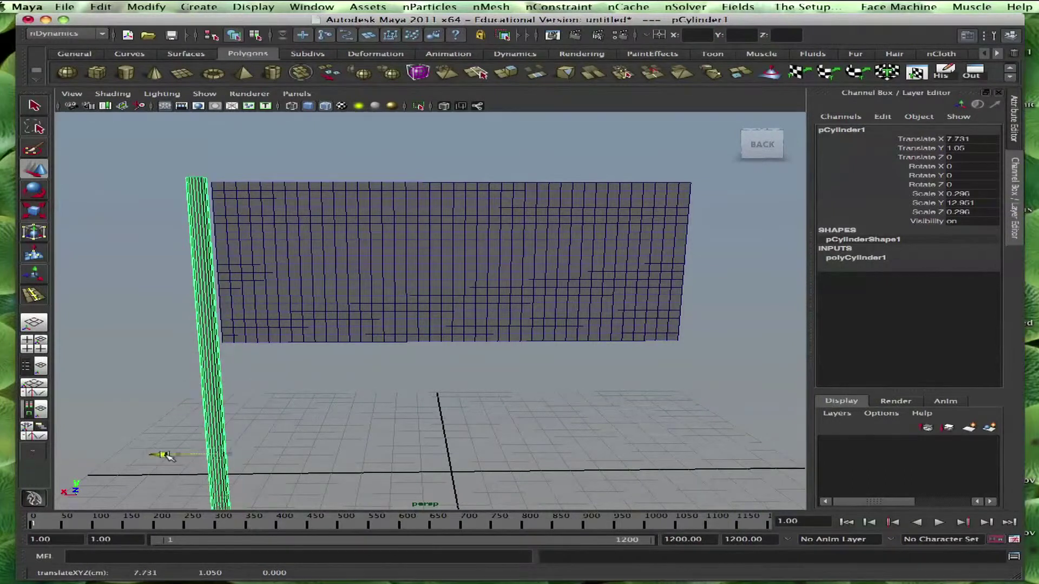
click(149, 371)
click(207, 446)
drag(165, 454, 169, 454)
Turn the flag plane into an nCloth object.
click(299, 336)
click(479, 7)
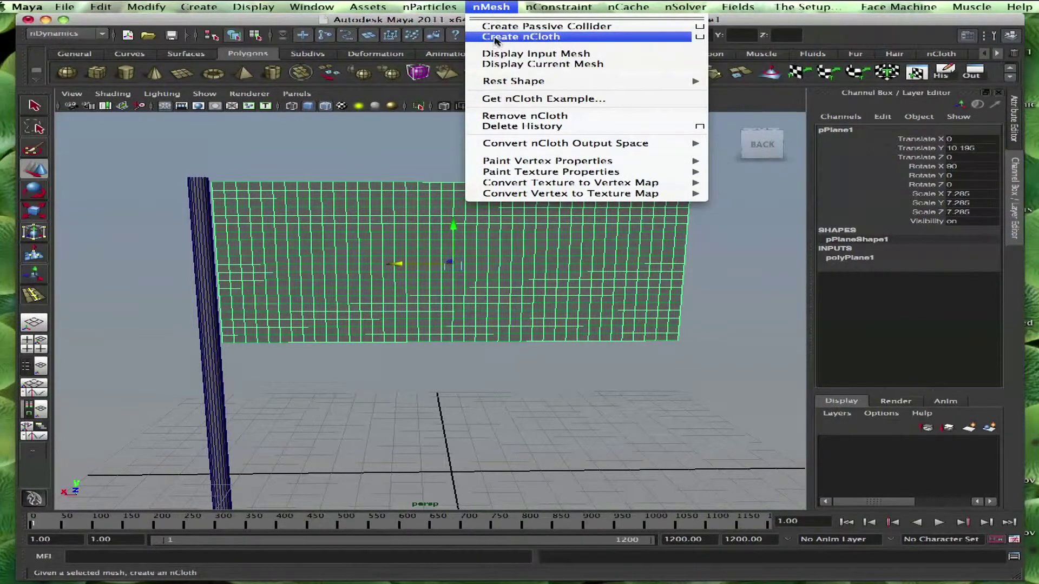
click(495, 38)
Select the flag's column of vertices along the pole and apply a Transform nConstraint to them.
click(544, 237)
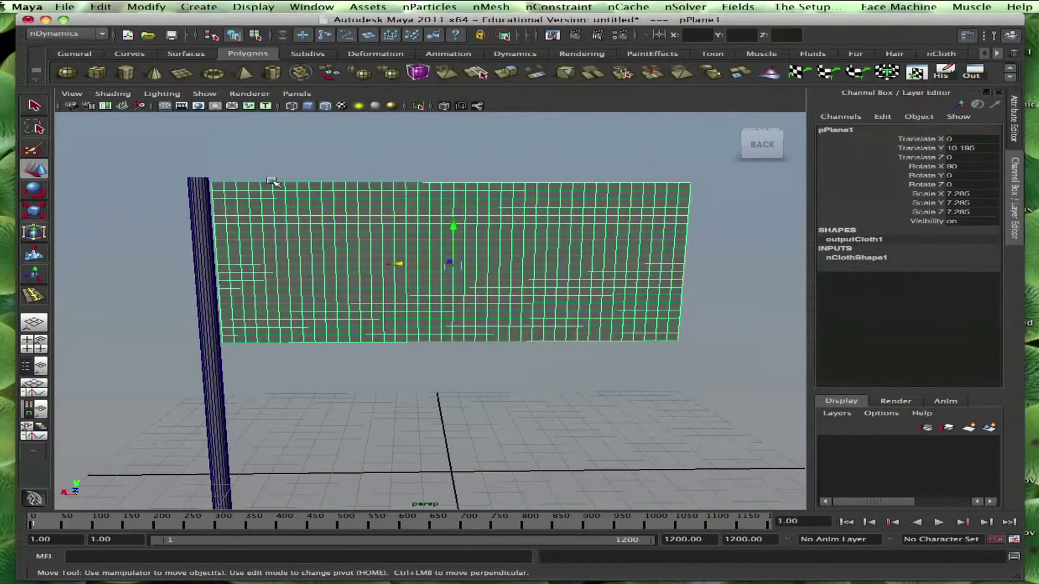
right_drag(268, 198, 211, 193)
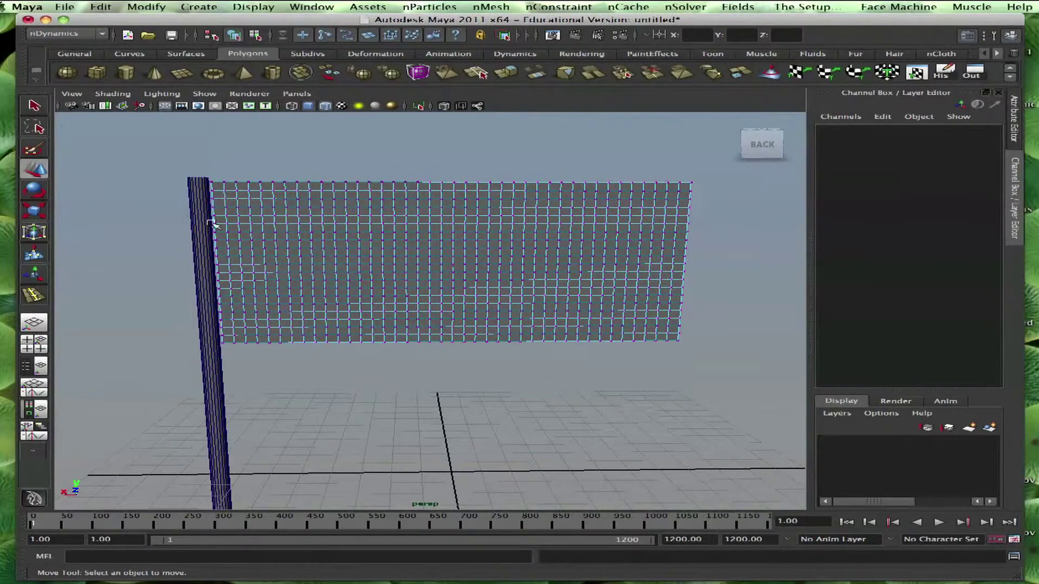
alt+drag(213, 223, 352, 241)
drag(403, 192, 436, 380)
click(483, 7)
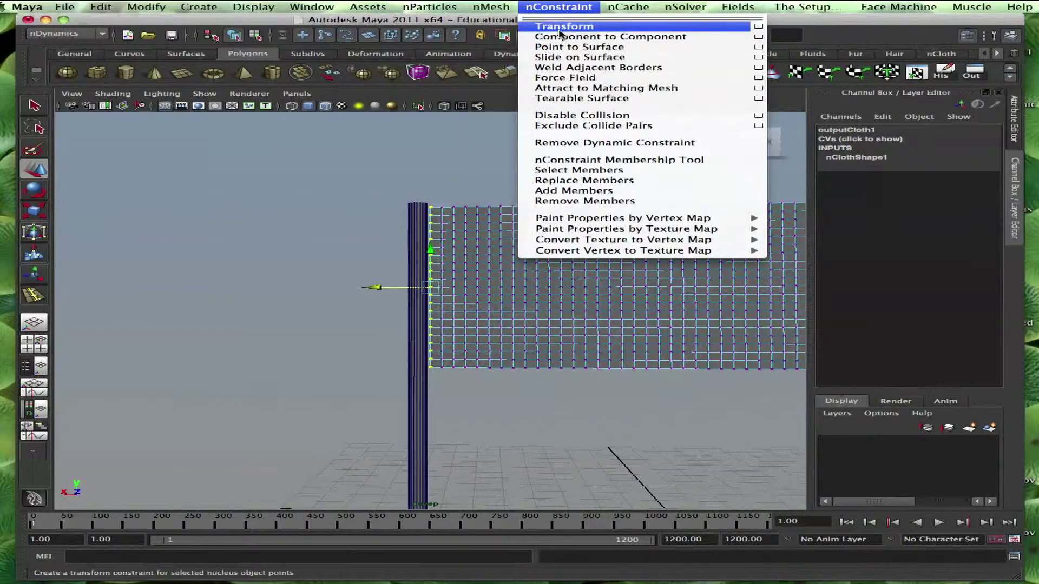
click(600, 28)
Play the cloth simulation to check how the constrained flag falls, stop it, and rewind to frame 1.
alt+right_drag(452, 292, 293, 200)
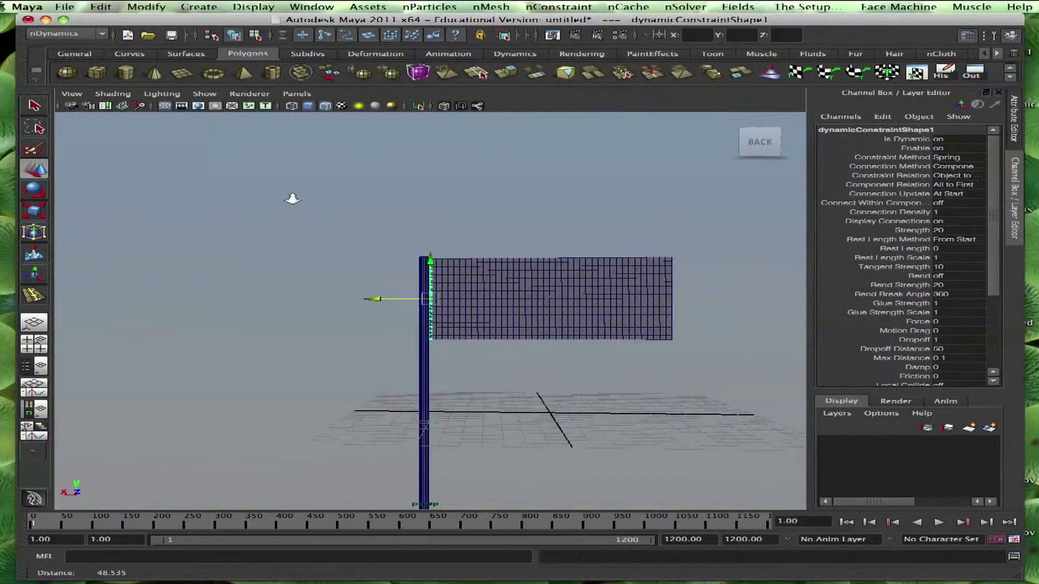
alt+middle_drag(292, 200, 216, 182)
alt+drag(228, 209, 282, 259)
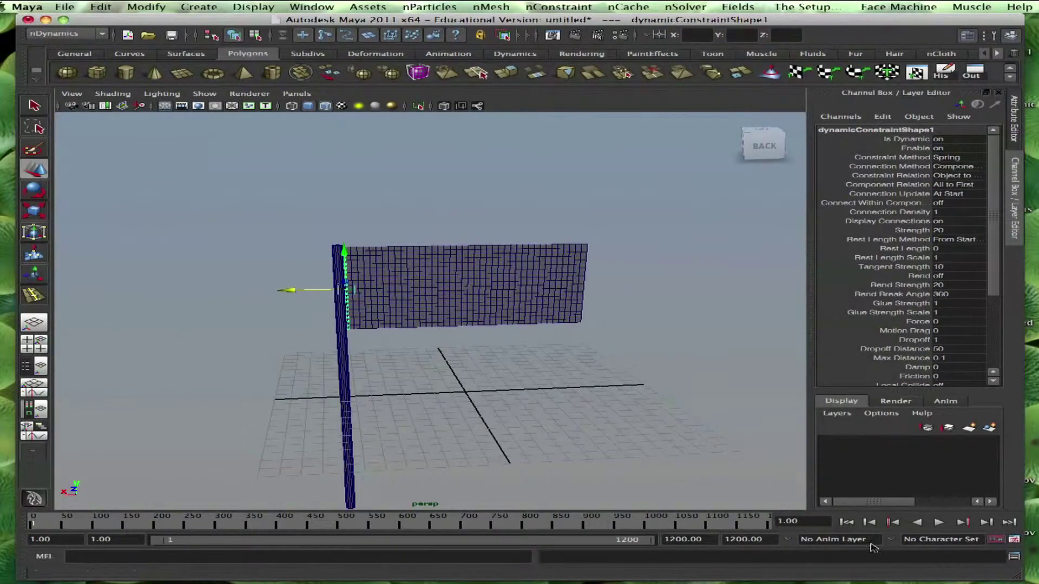
click(938, 522)
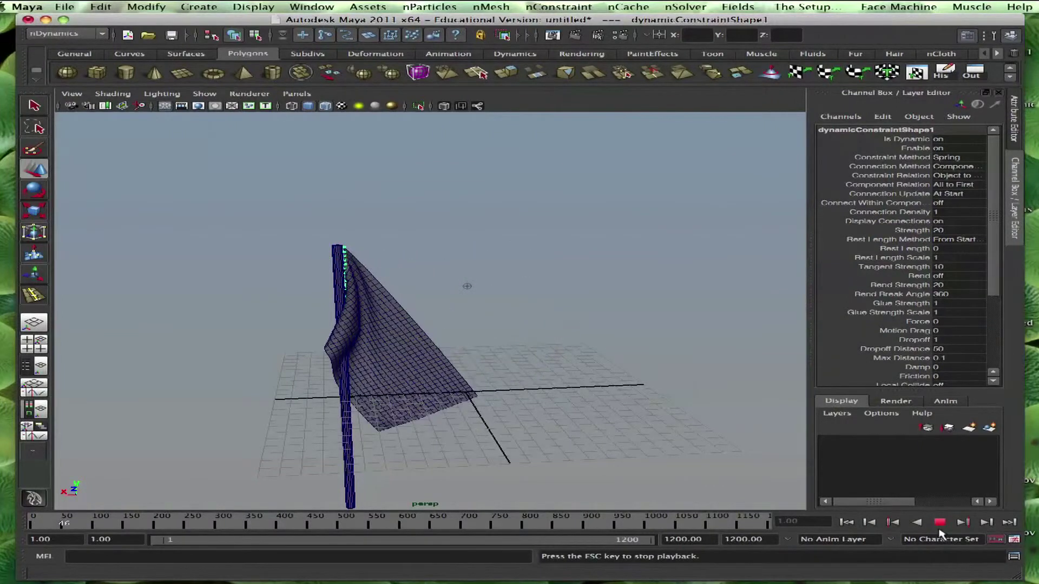
click(940, 522)
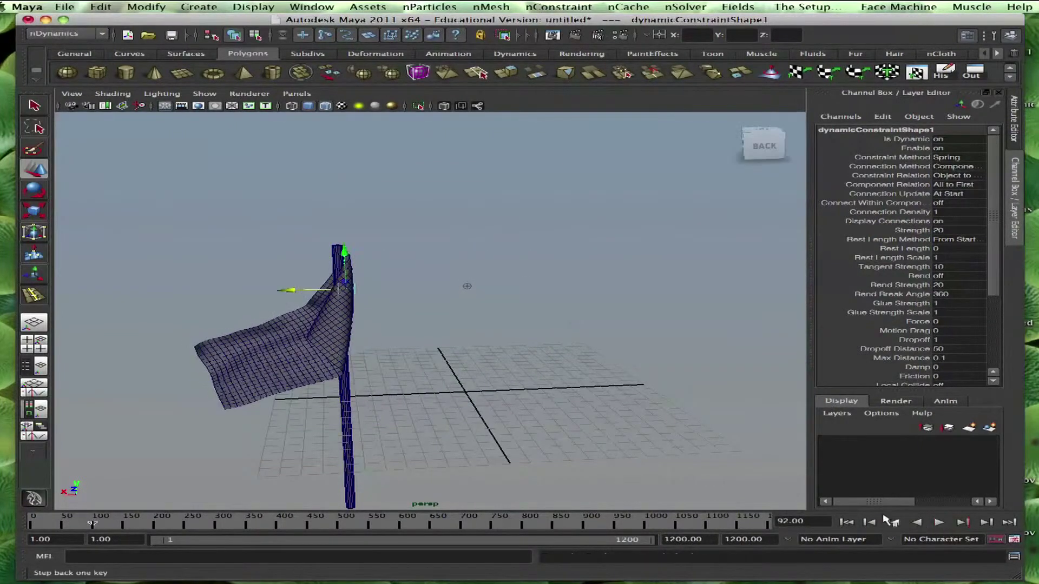
click(846, 522)
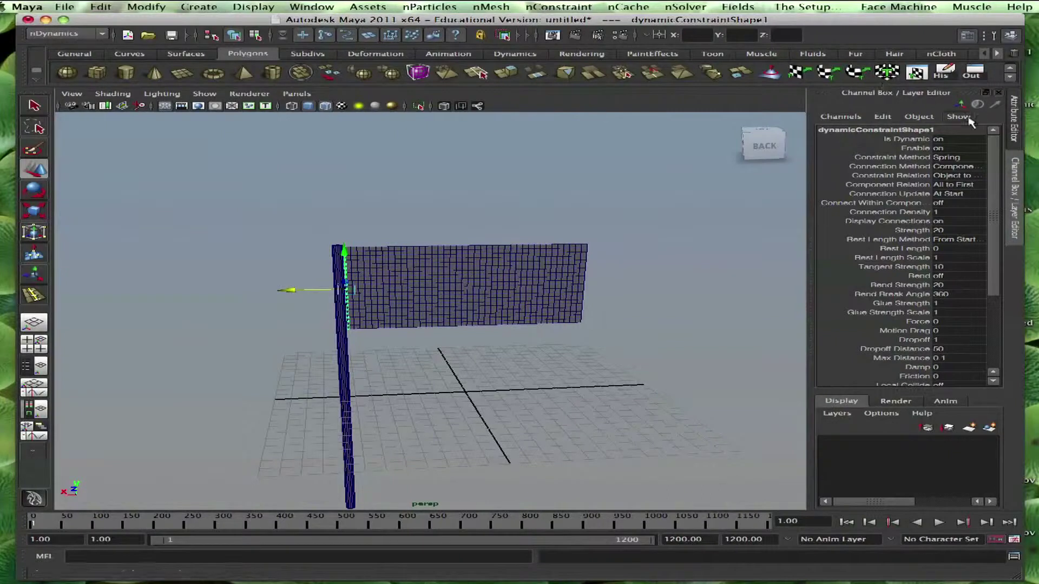
Show the Attribute Editor and select the flag plane to display its nClothShape1 attributes.
click(966, 37)
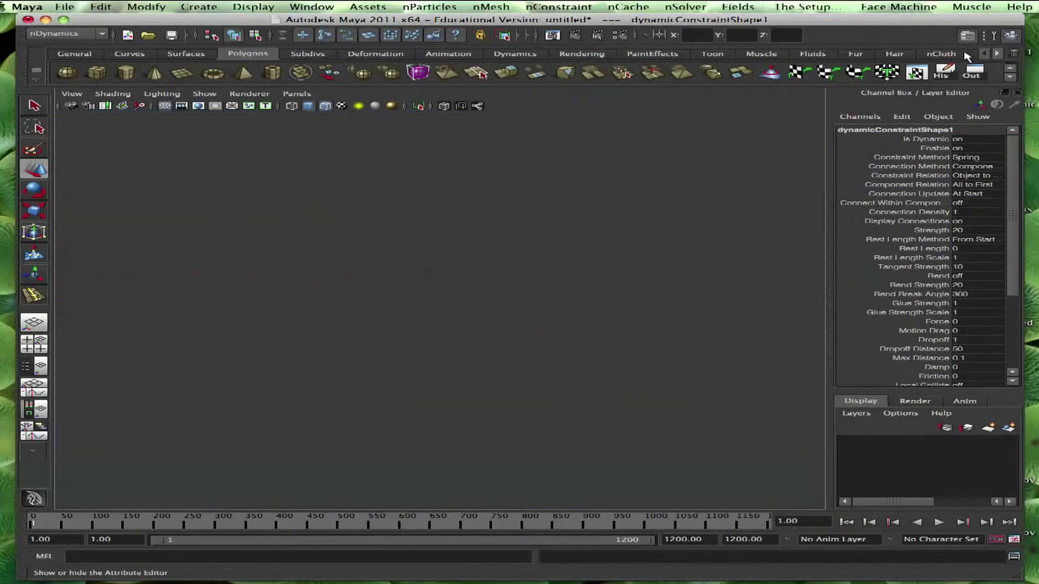
click(468, 227)
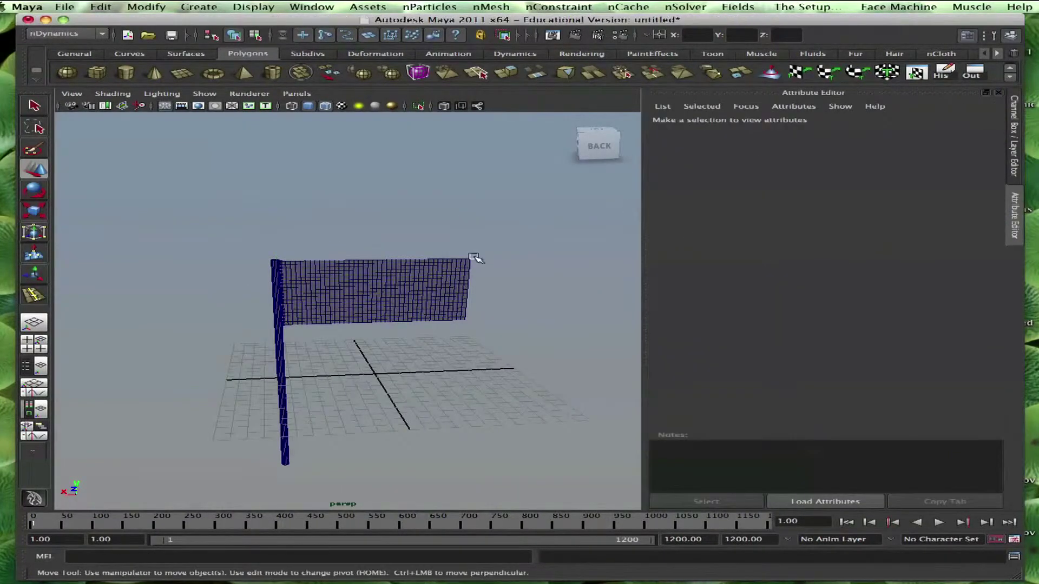
click(466, 262)
alt+drag(432, 218, 376, 211)
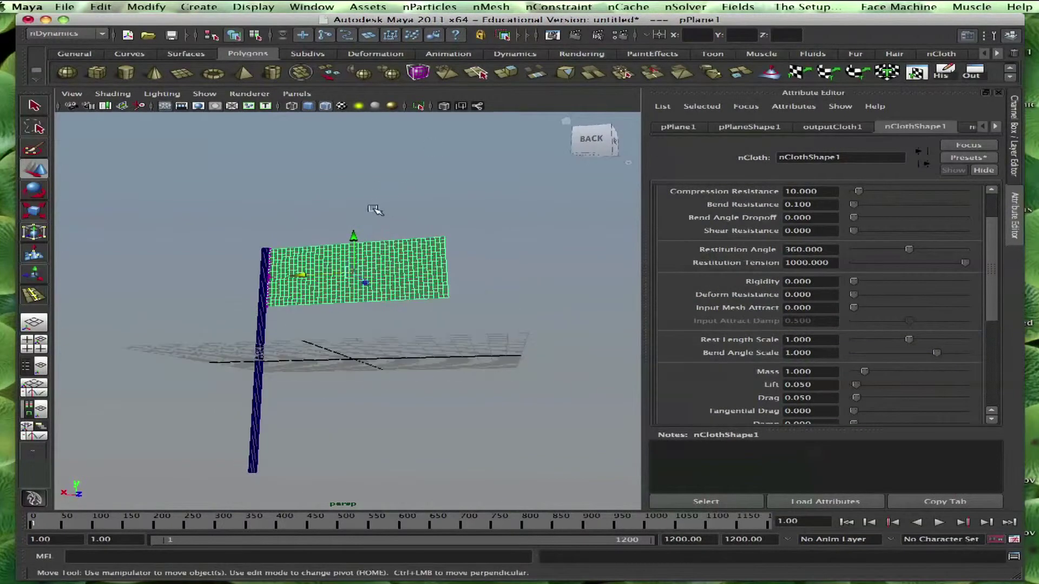
alt+right_drag(375, 211, 429, 243)
alt+drag(429, 243, 429, 293)
click(491, 6)
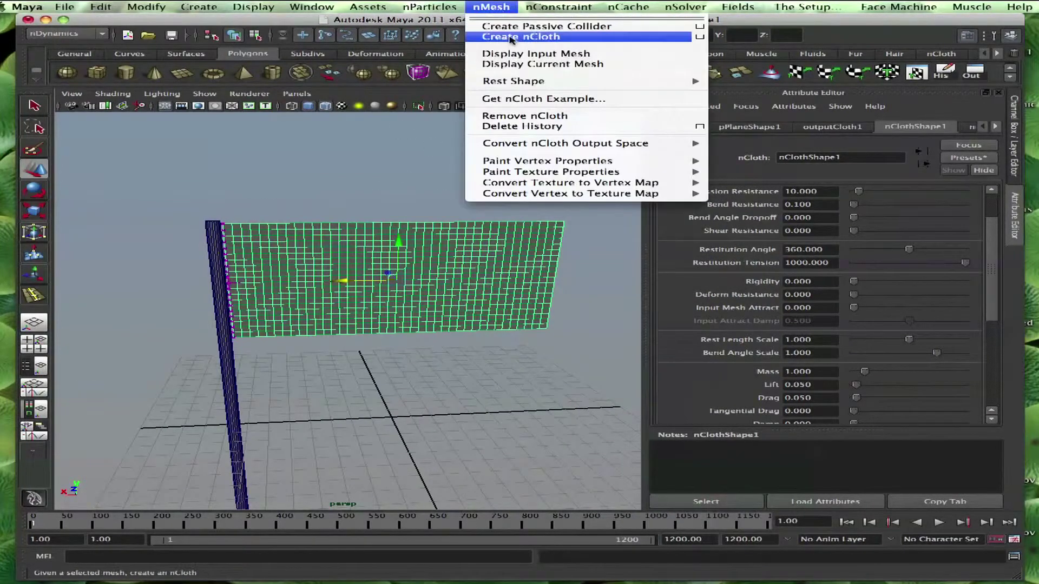
click(511, 4)
click(555, 6)
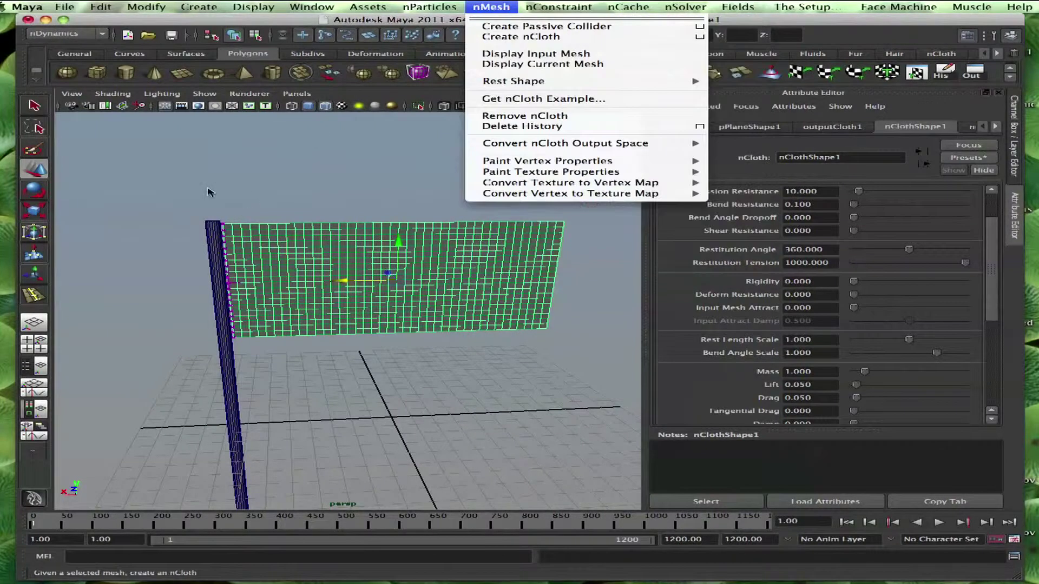
mouse_move(579, 11)
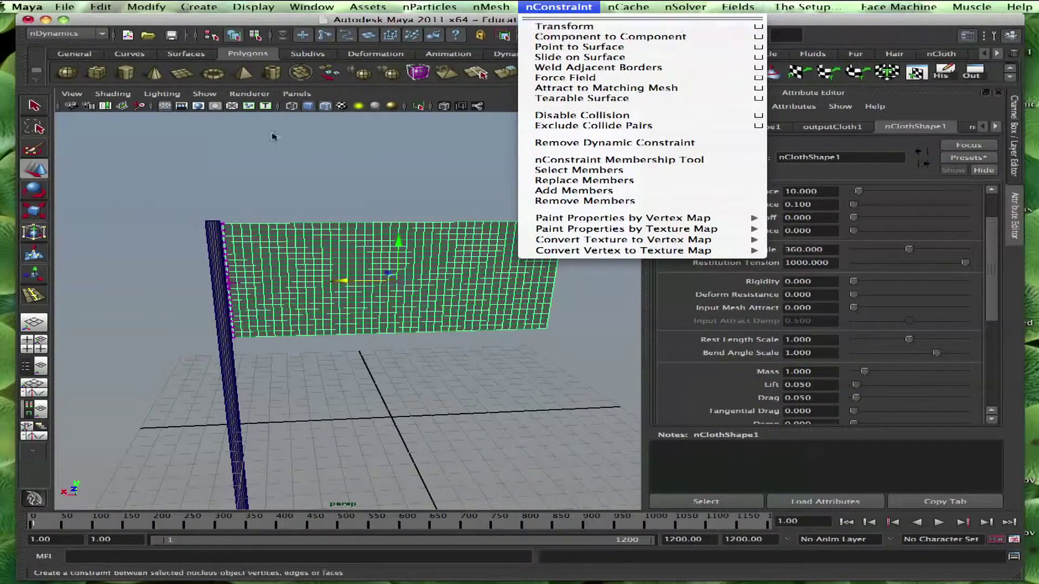
click(186, 163)
Show the scene in wireframe and select the dynamic constraint to examine where it holds the flag along the pole.
key(4)
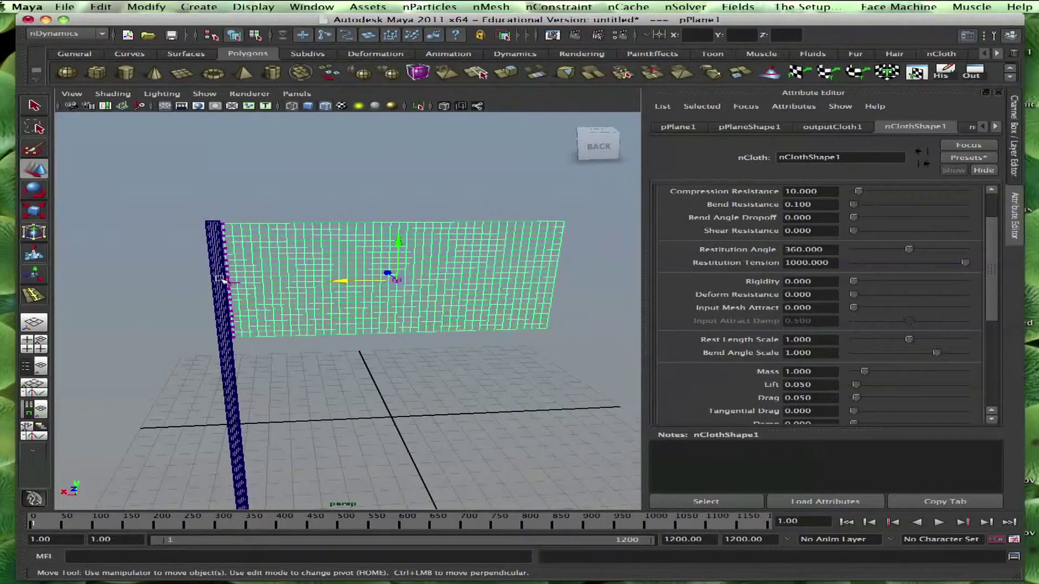
alt+right_drag(236, 244, 284, 278)
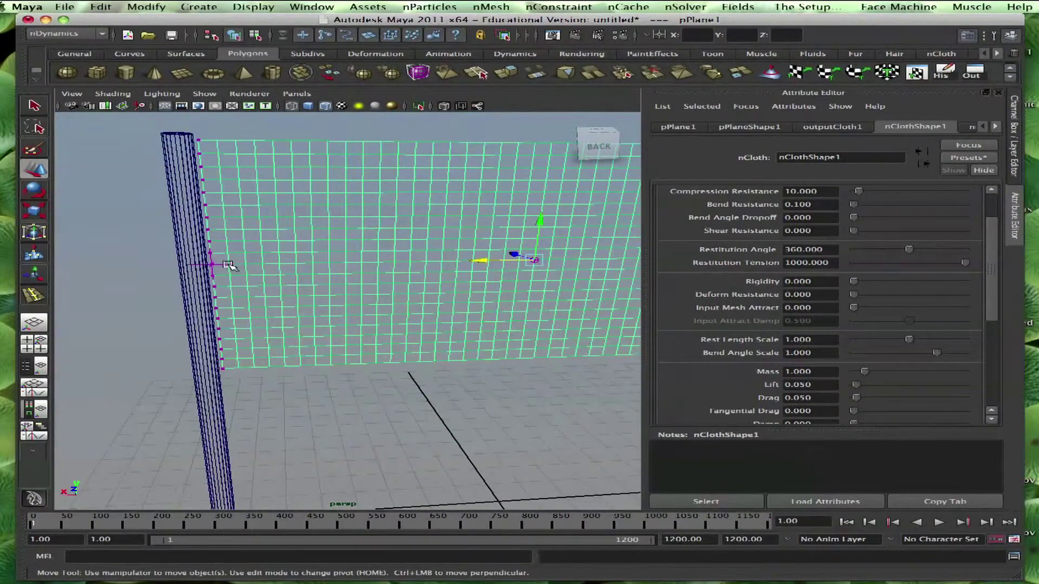
alt+drag(251, 278, 178, 236)
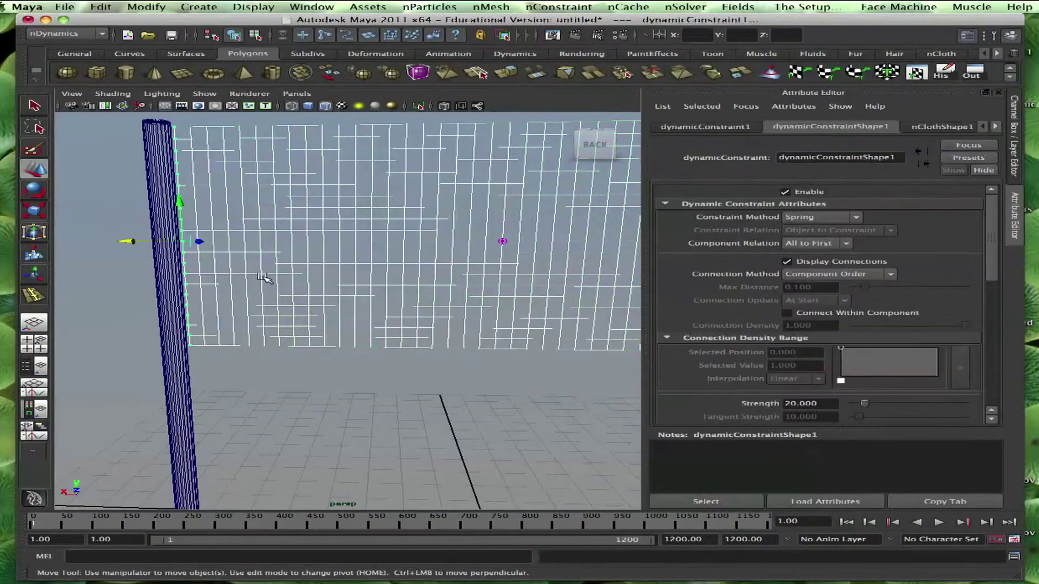
shift+click(399, 285)
alt+drag(366, 314, 343, 299)
alt+right_drag(343, 300, 254, 283)
alt+drag(255, 282, 299, 283)
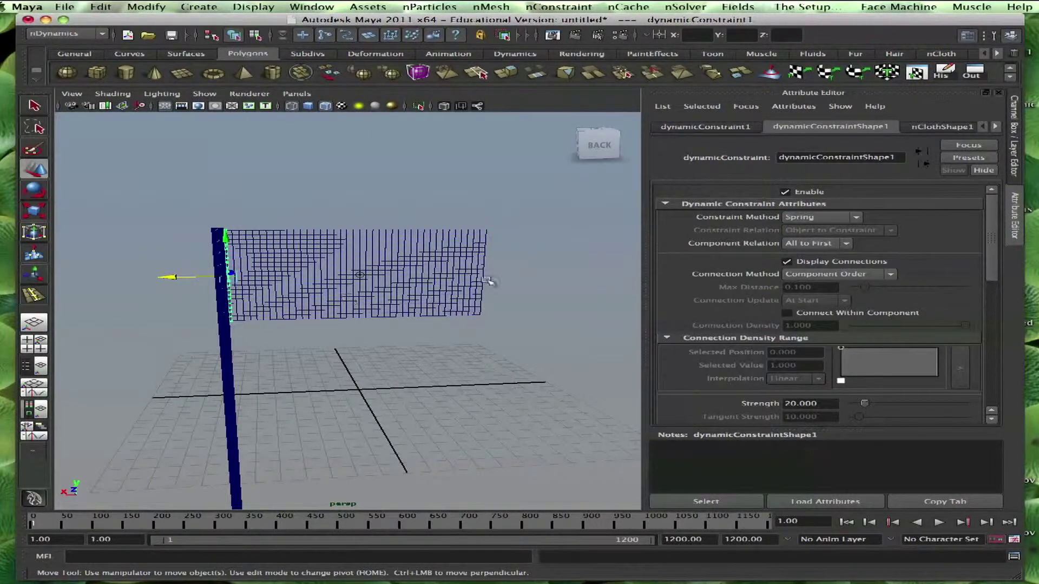
Select the flag plane, play the cloth simulation to check its motion around the pole, stop it, and rewind to frame 1.
click(472, 312)
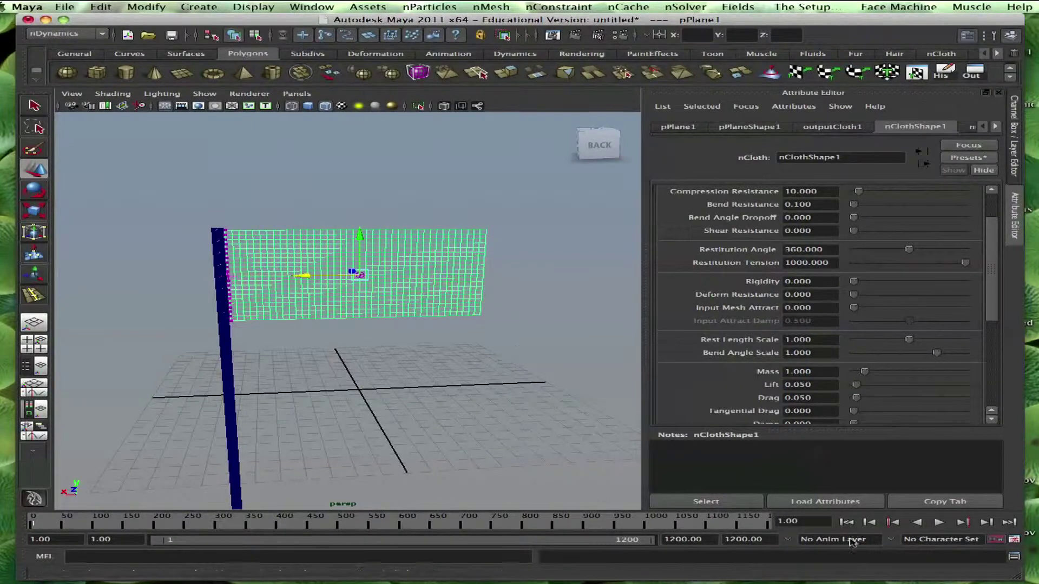
click(938, 523)
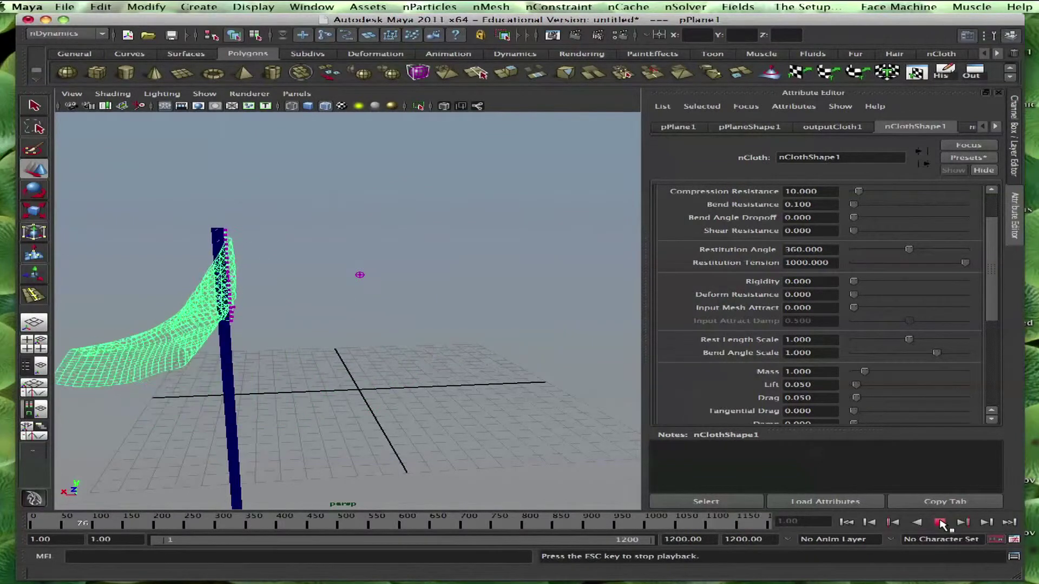
click(940, 522)
click(847, 522)
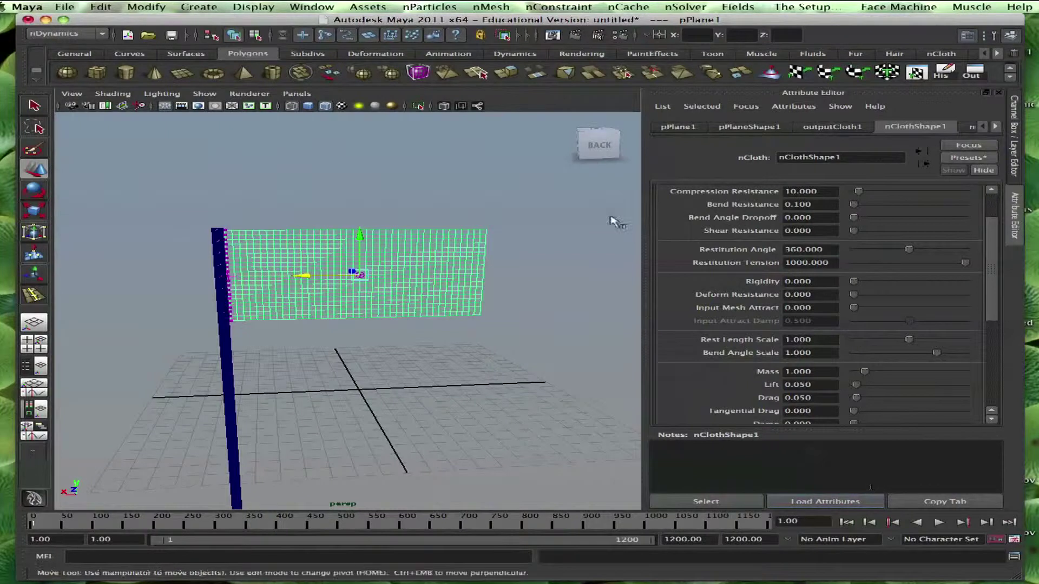
right_drag(438, 240, 373, 253)
drag(237, 383, 237, 383)
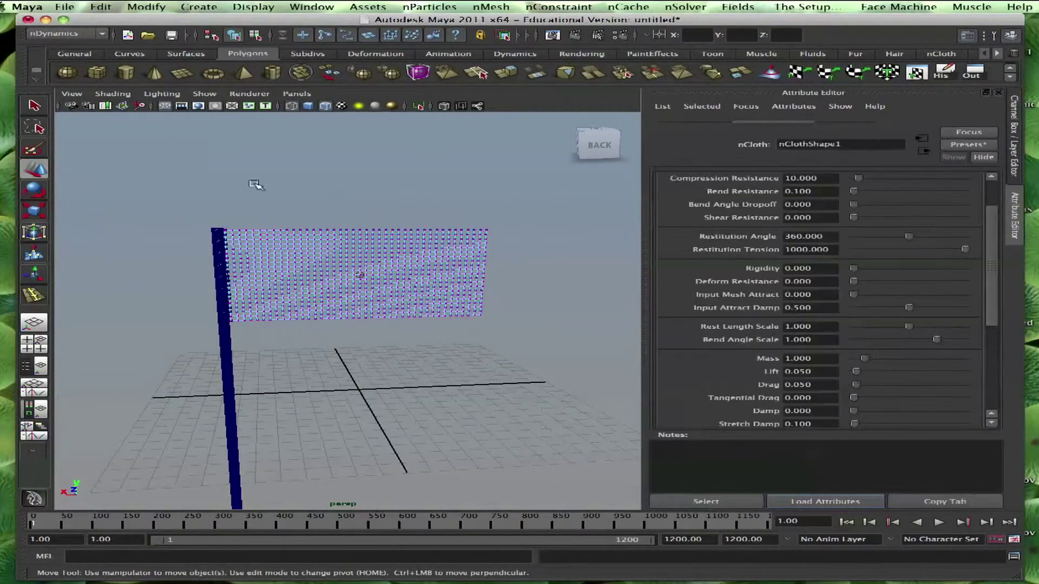
click(252, 187)
click(254, 35)
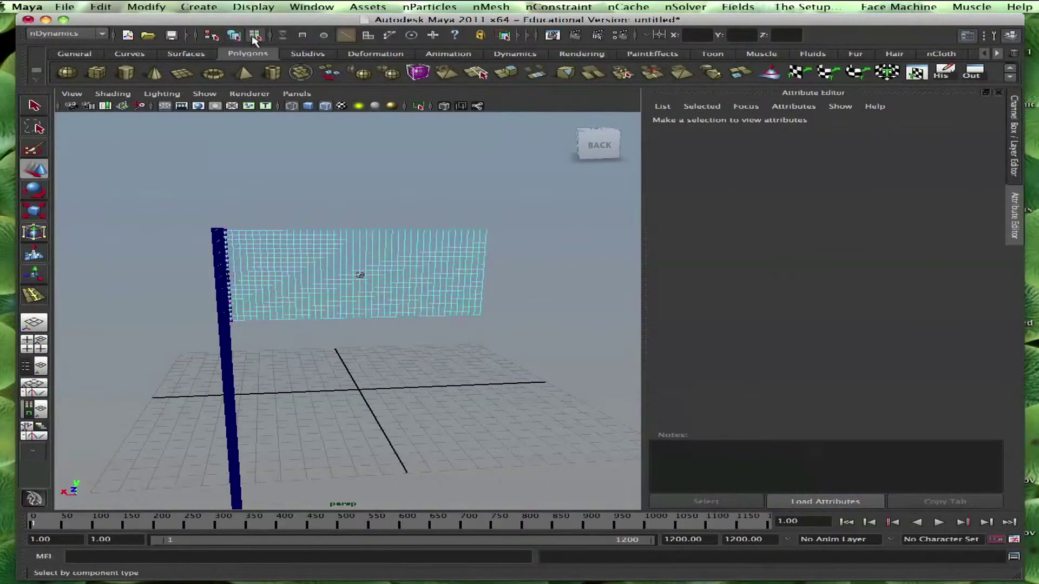
click(235, 35)
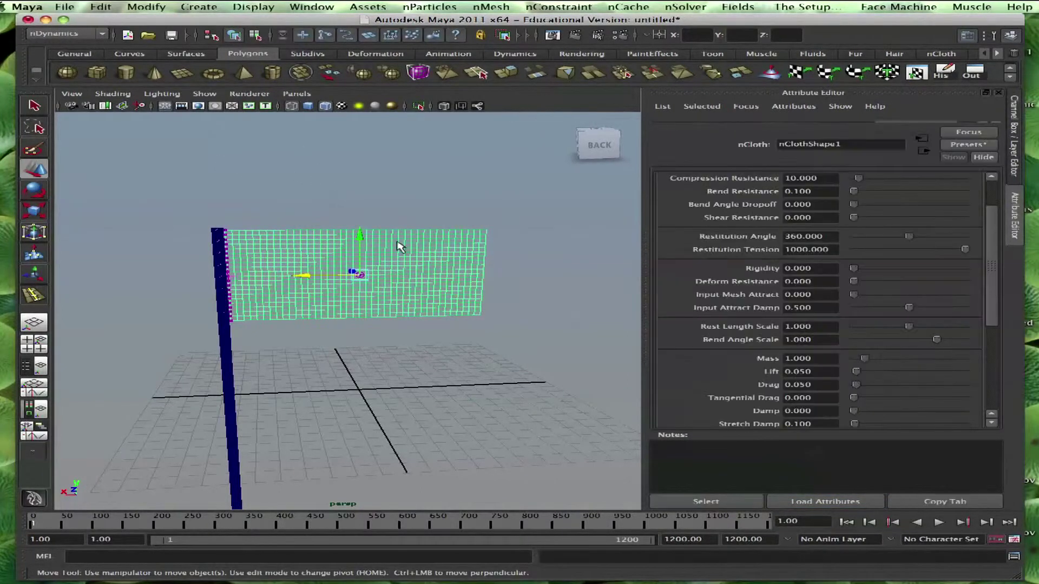
click(408, 189)
click(463, 258)
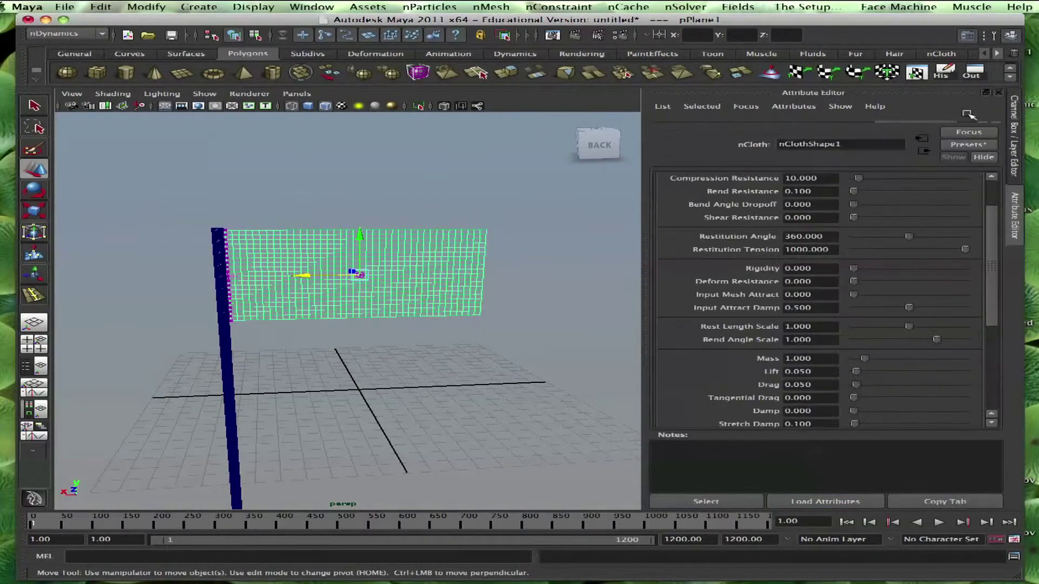
Display the nucleus1 attributes of the flag and look through its gravity, wind, ground plane and solver settings.
click(996, 126)
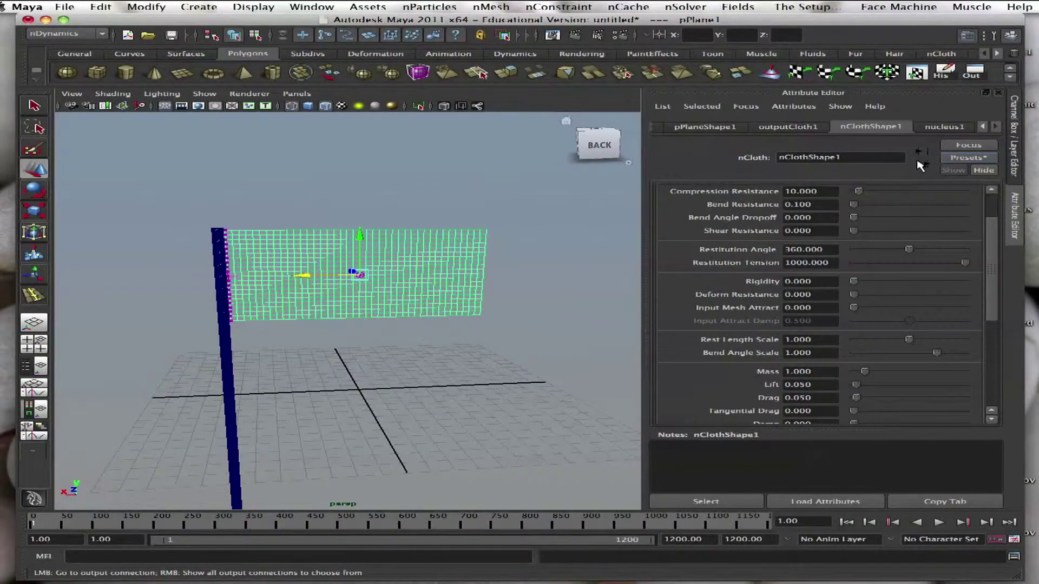
click(944, 126)
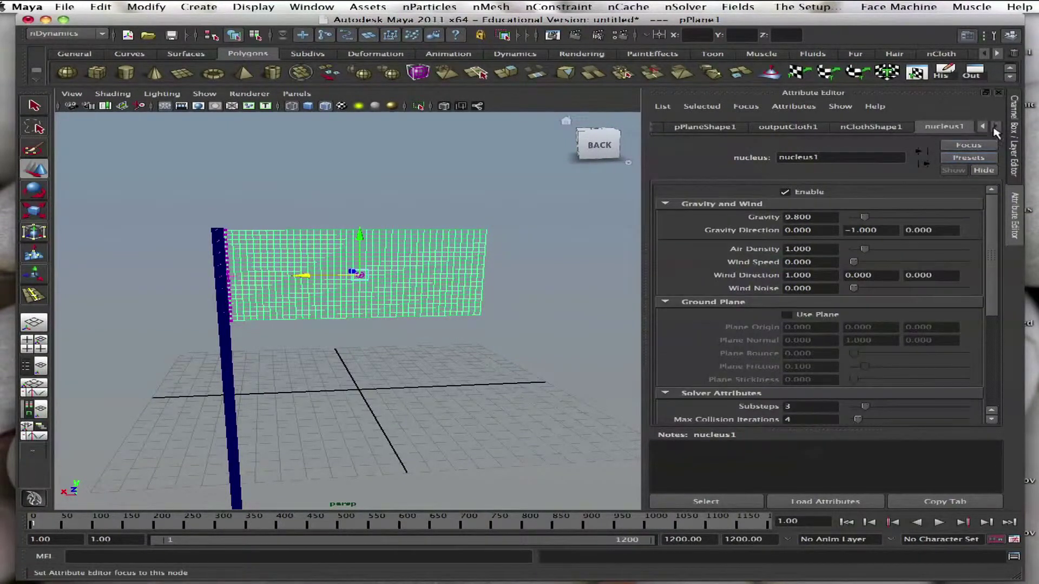
scroll(990, 278, down, 3)
scroll(990, 278, up, 3)
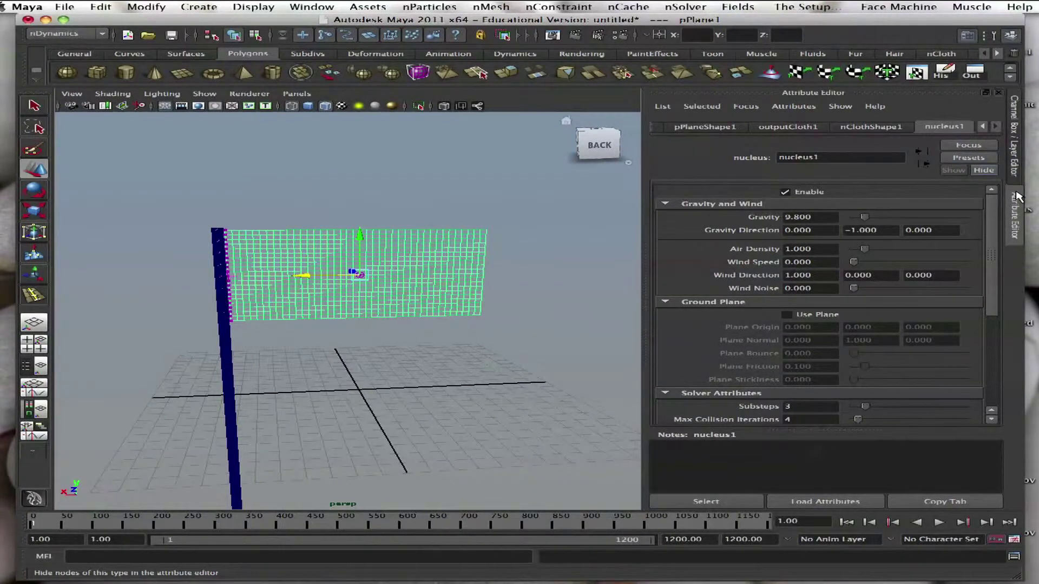
Try to select the flag's vertices next to the pole in vertex mode with shaded display.
click(191, 200)
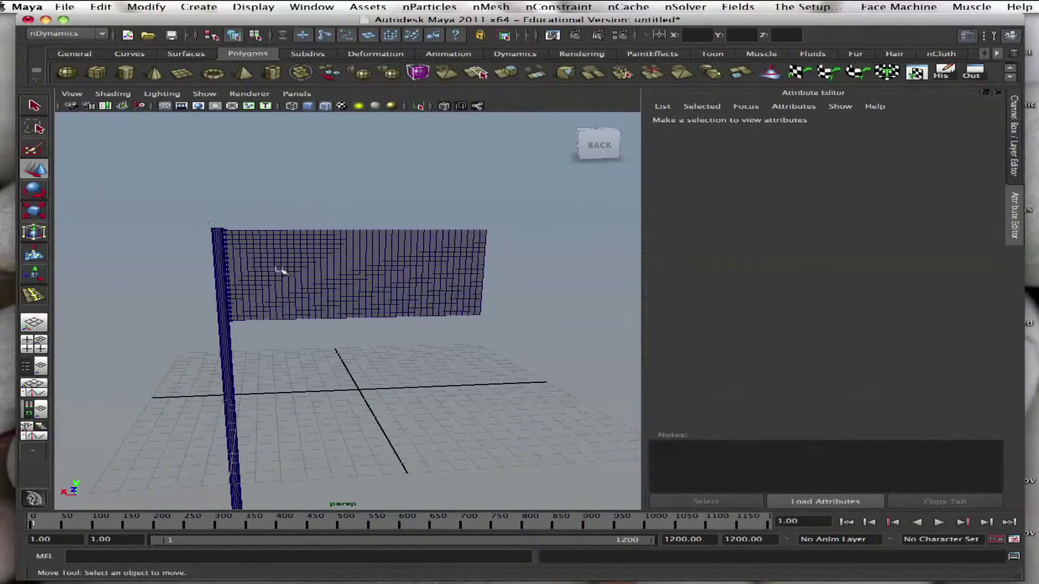
scroll(281, 271, up, 5)
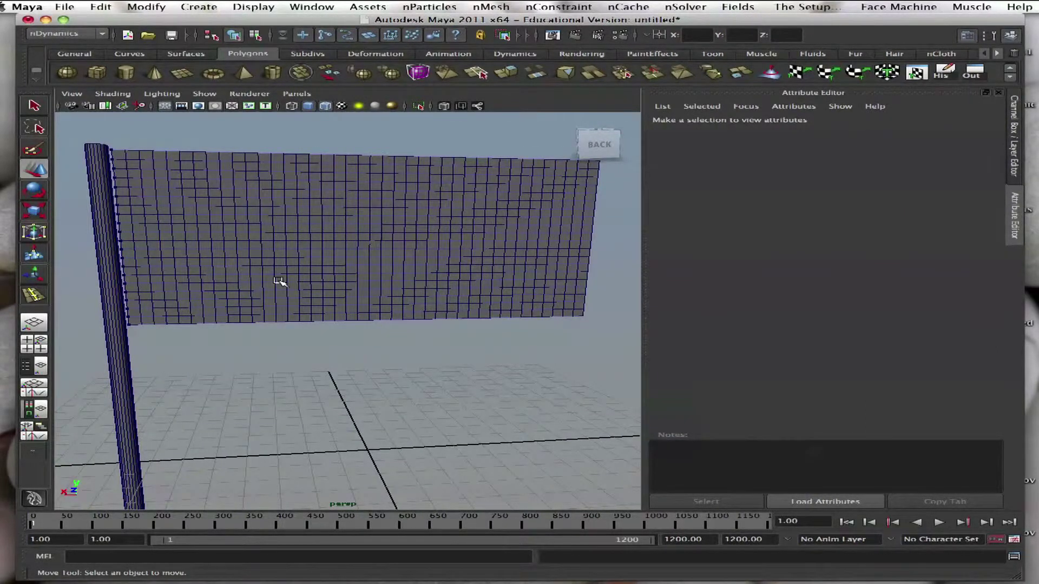
drag(101, 144, 202, 343)
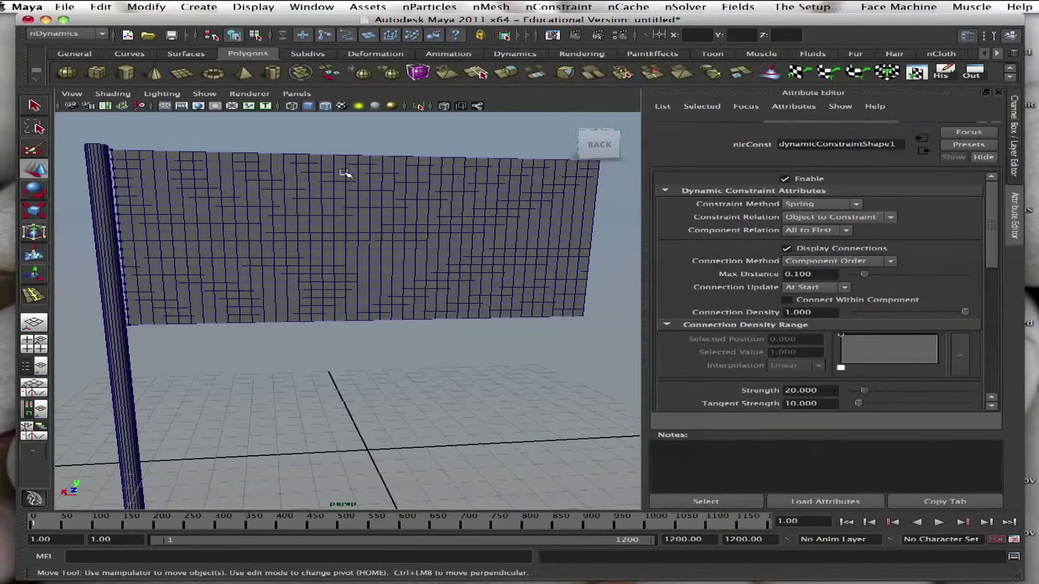
click(339, 190)
right_click(336, 189)
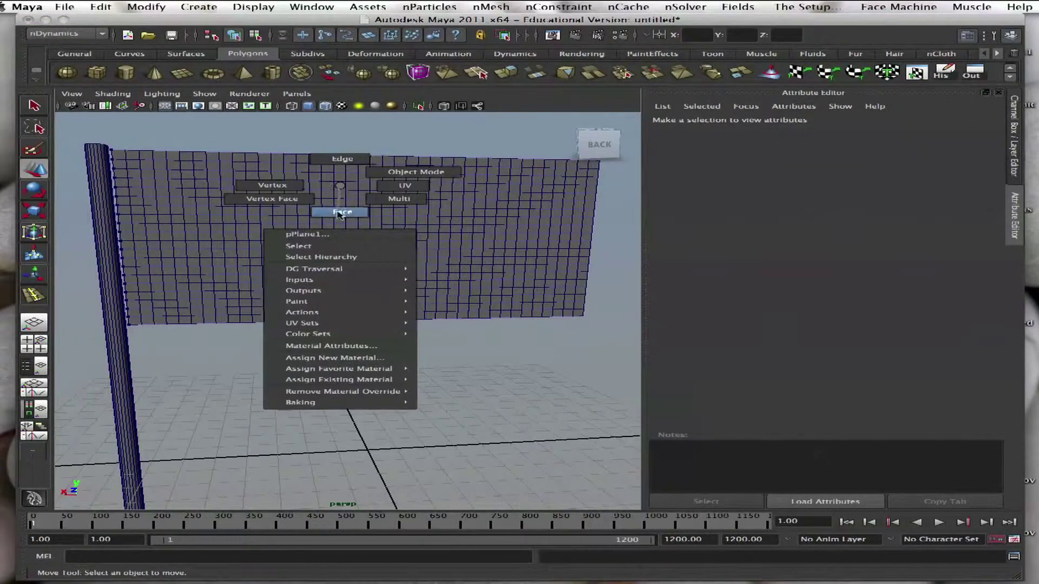
click(272, 185)
drag(180, 352, 182, 349)
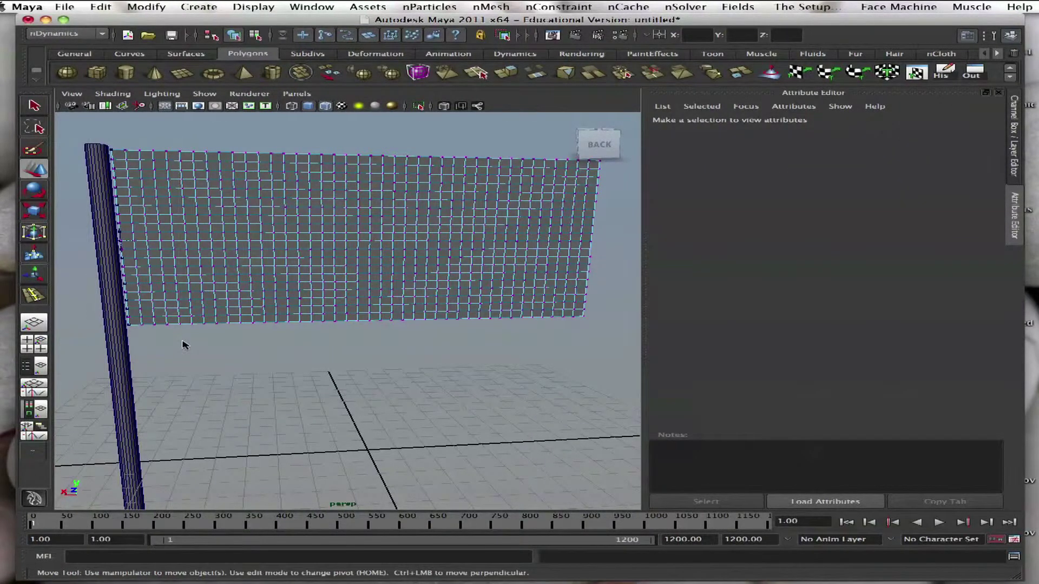
click(78, 132)
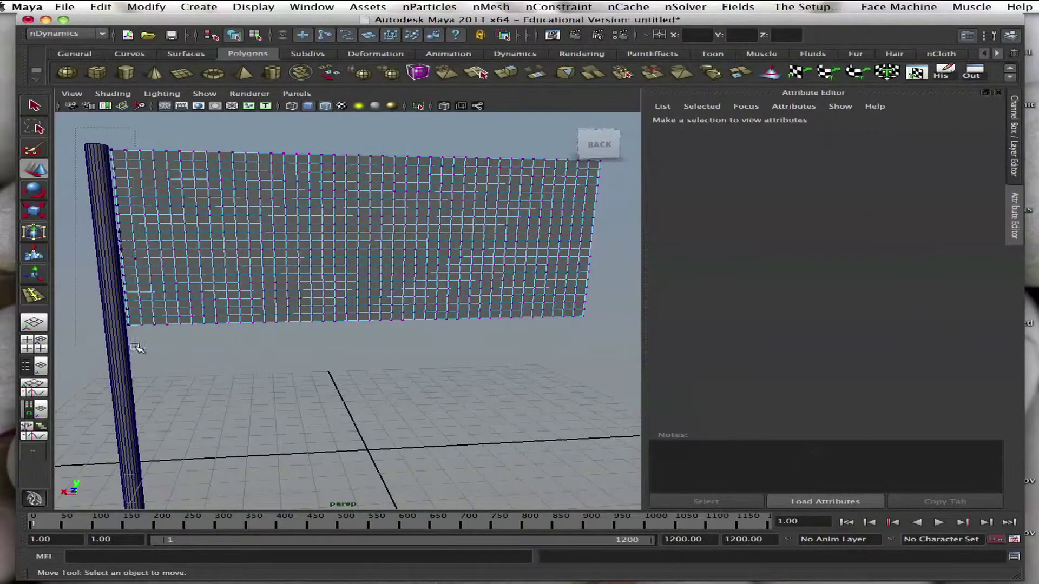
drag(137, 348, 141, 349)
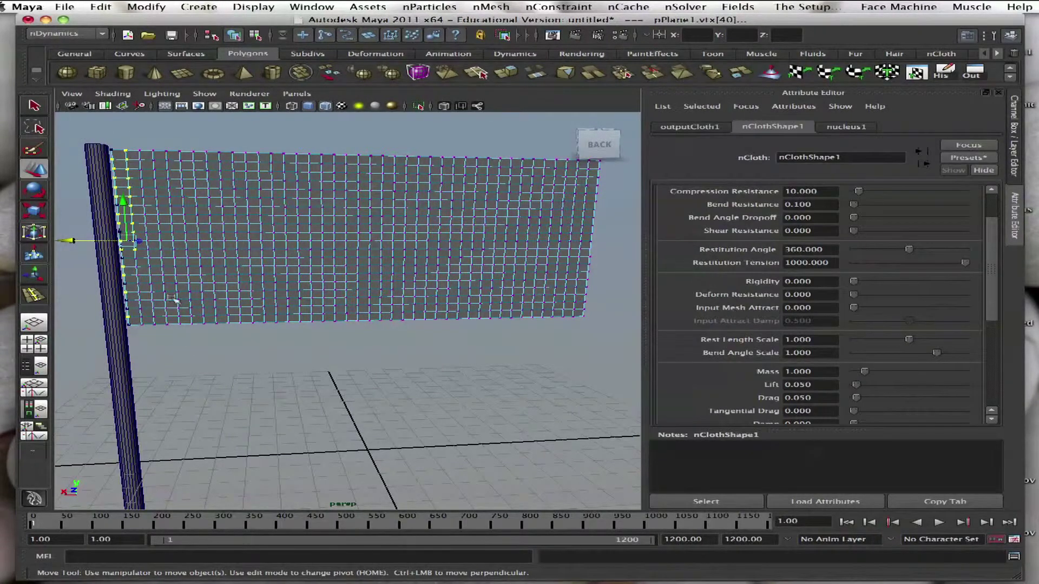
alt+drag(204, 368, 199, 327)
alt+middle_drag(199, 326, 276, 360)
click(174, 271)
drag(159, 131, 227, 363)
alt+drag(227, 303, 153, 201)
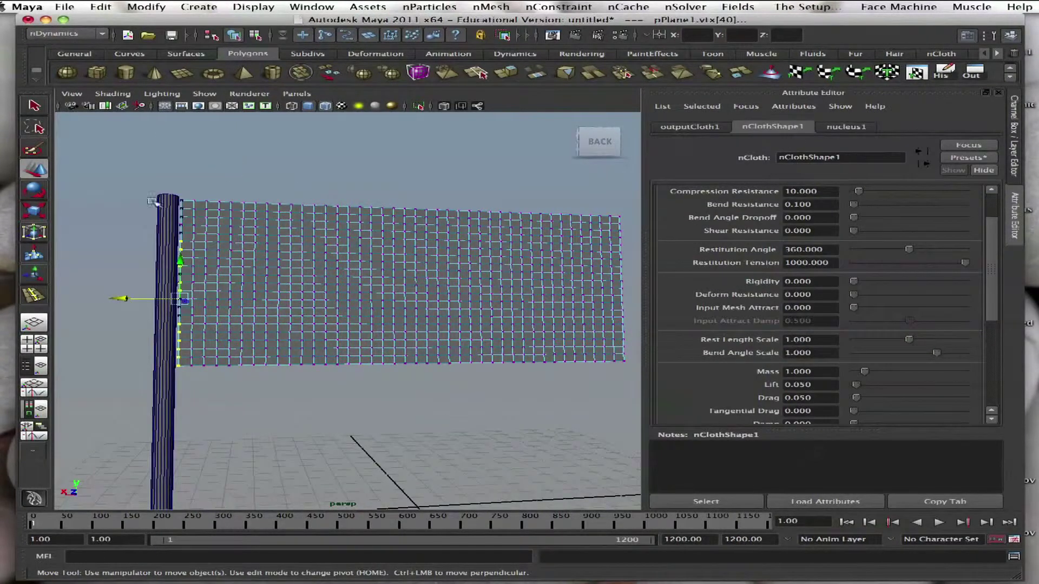
click(181, 160)
Open the Outliner, delete dynamicConstraint1, and place the Outliner clear of the flag.
click(974, 70)
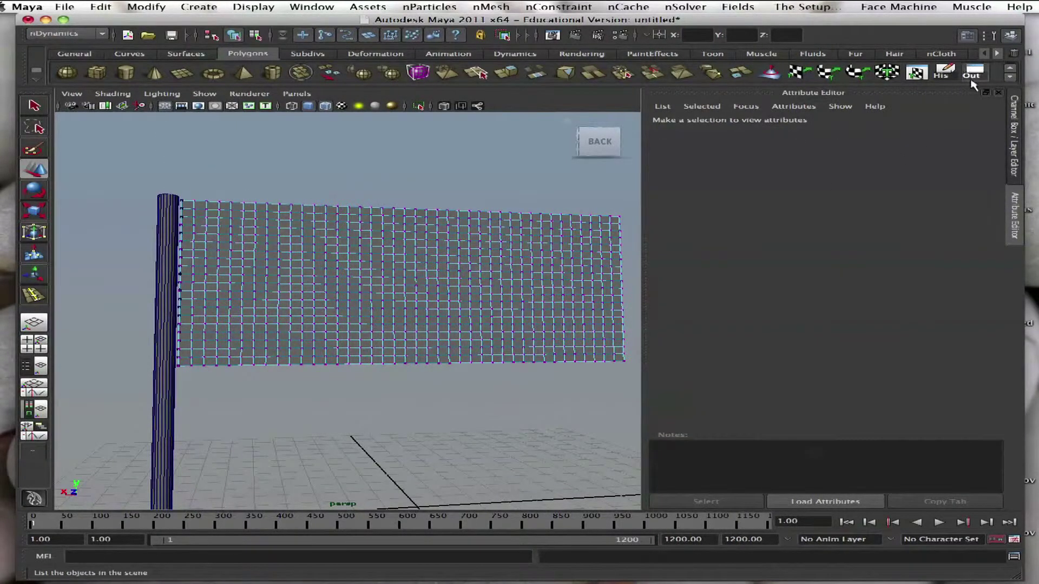
click(493, 183)
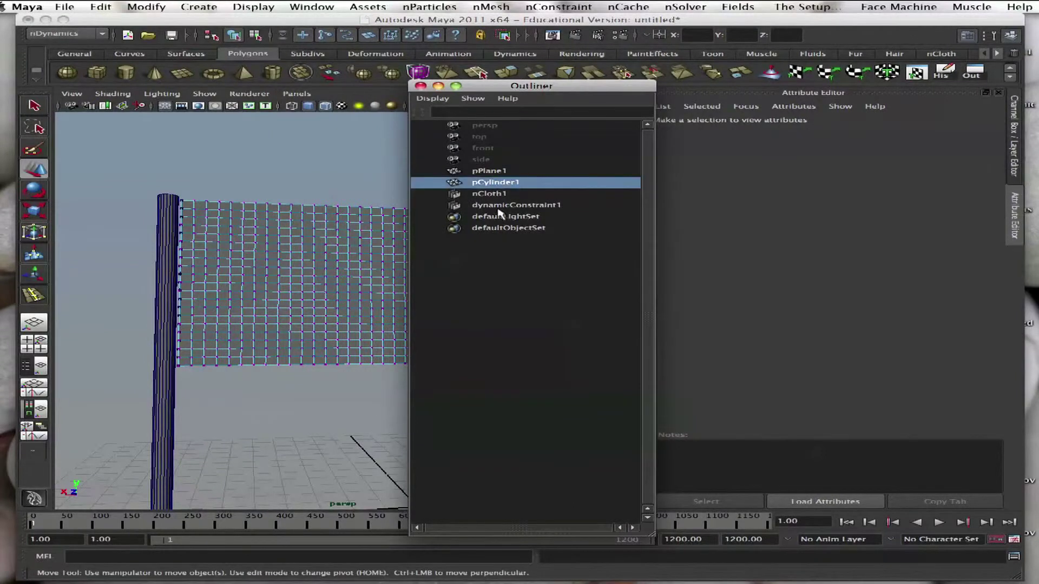
click(503, 206)
key(Delete)
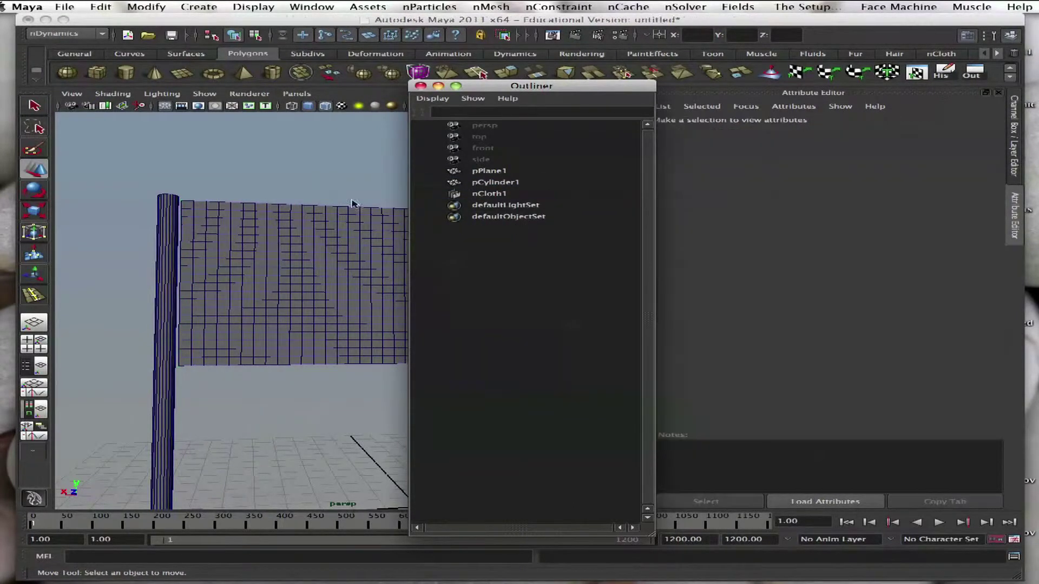
click(352, 203)
drag(518, 89, 775, 117)
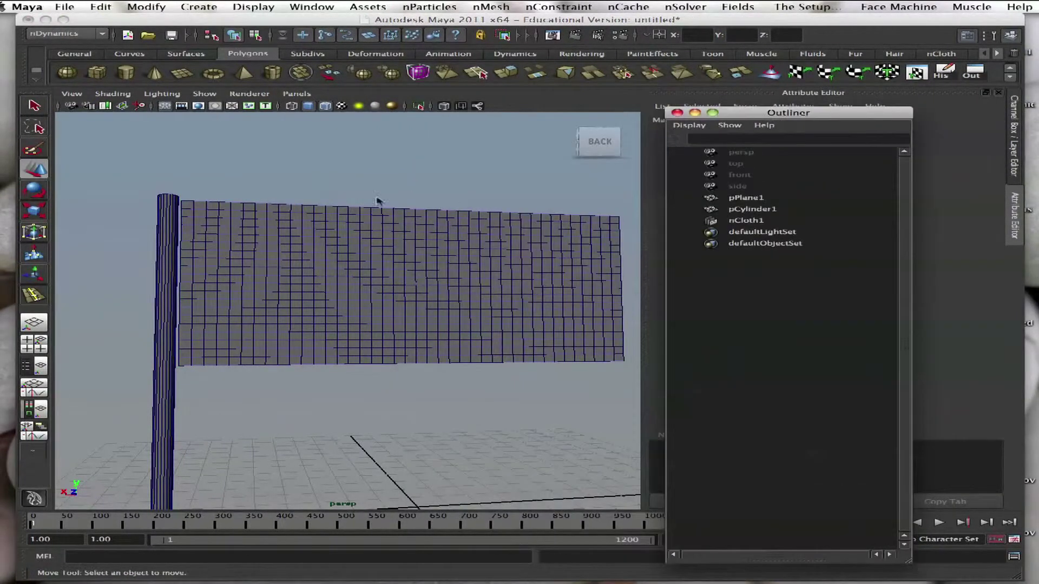
Select only the flag's upper and lower corner vertices beside the pole and apply a Transform nConstraint to them.
click(440, 276)
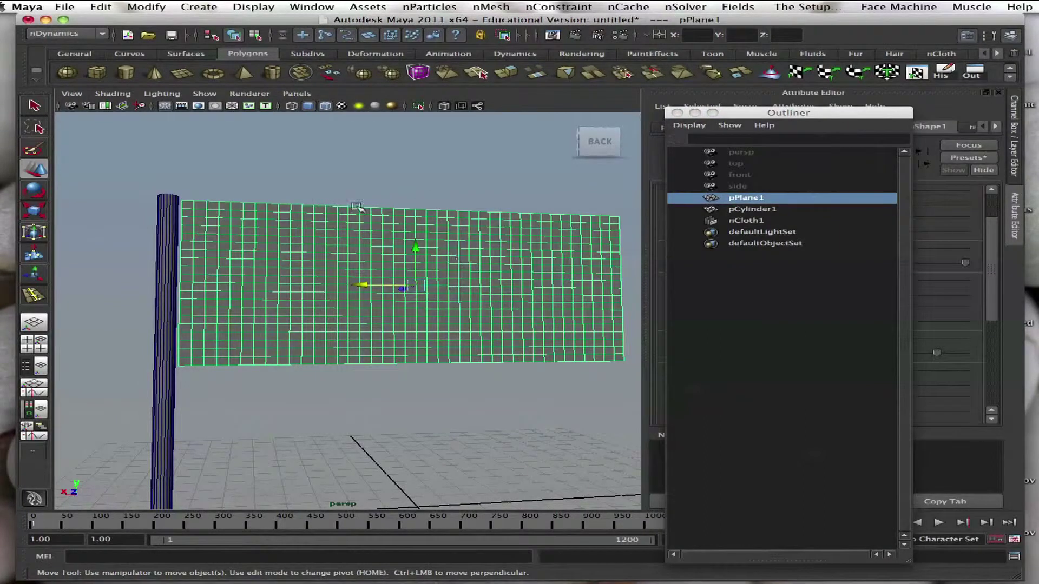
right_drag(257, 226, 200, 221)
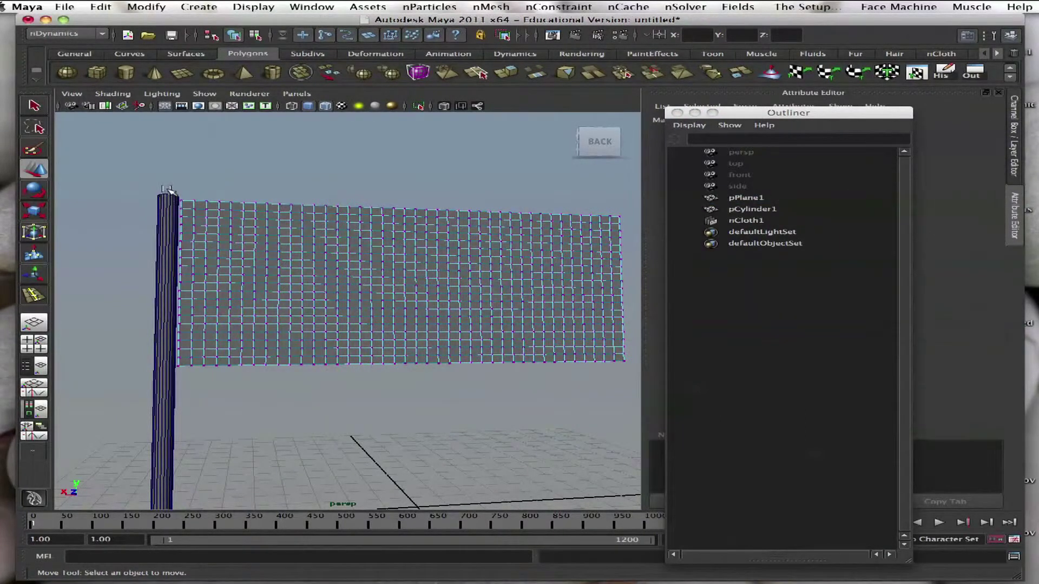
click(180, 213)
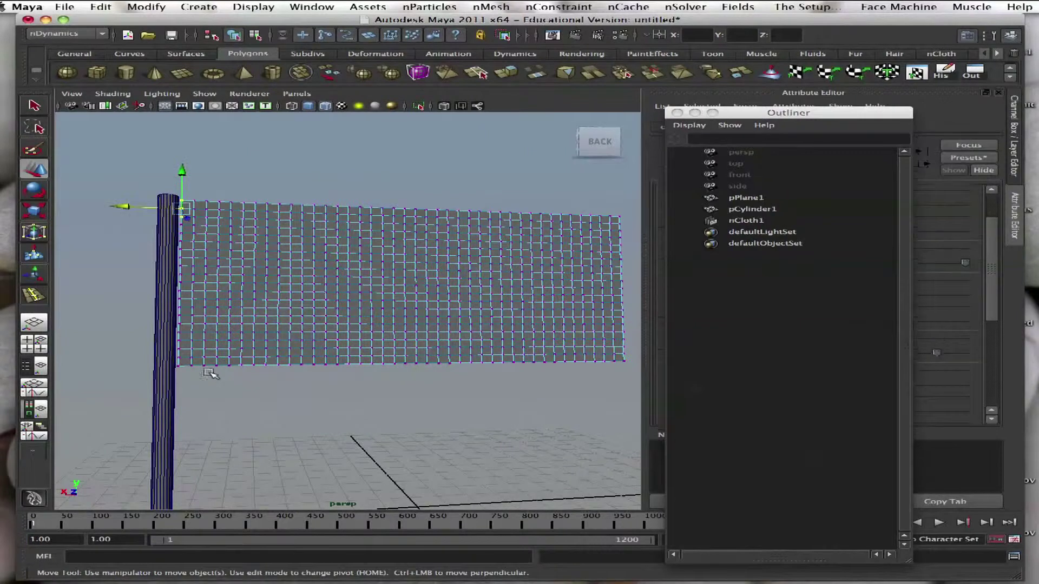
drag(169, 345, 160, 337)
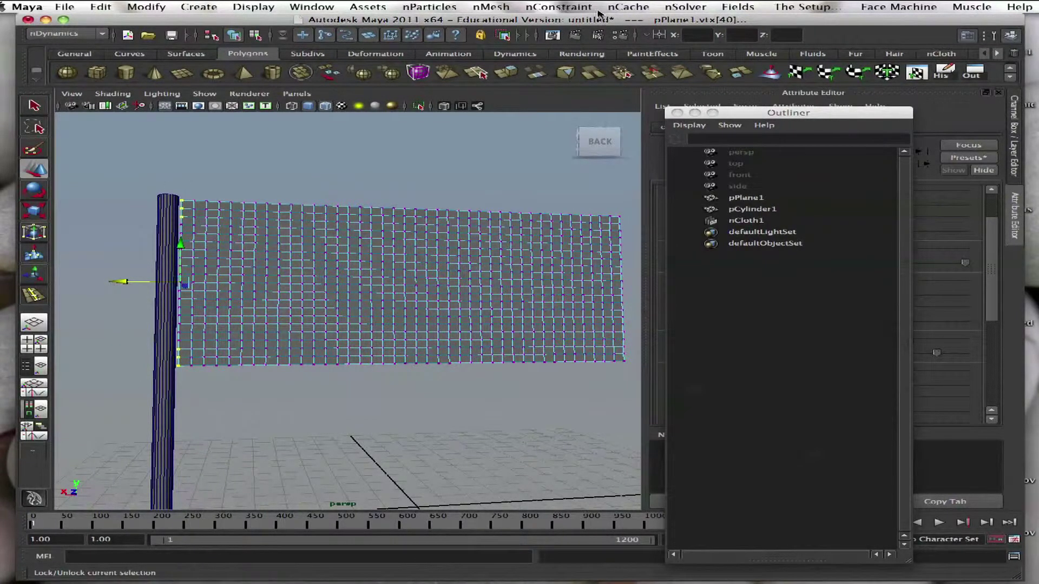
click(555, 7)
click(563, 26)
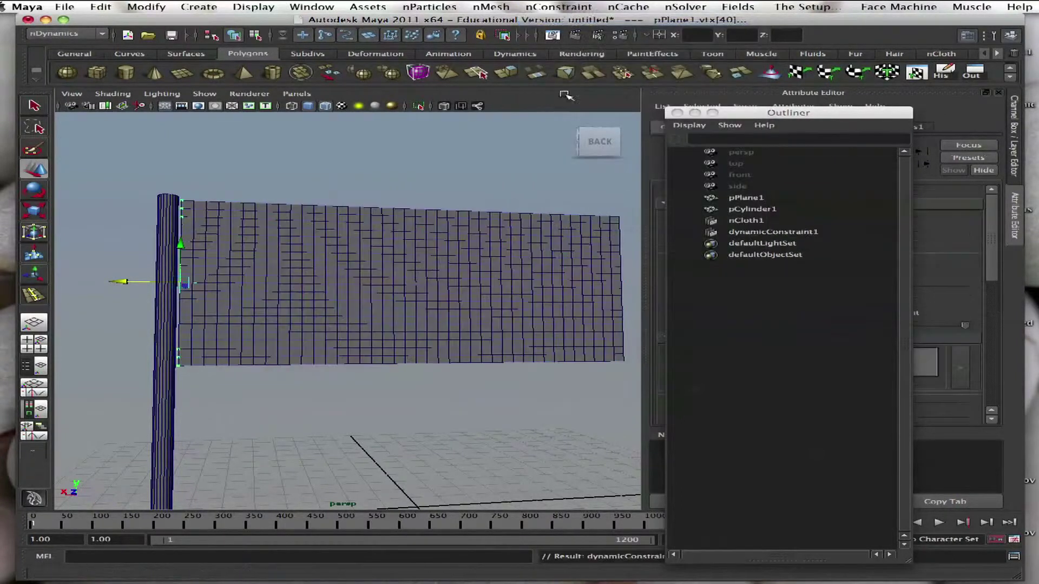
Select dynamicConstraint1 in the Outliner, frame it, and examine its constrained corner points in wireframe.
click(793, 234)
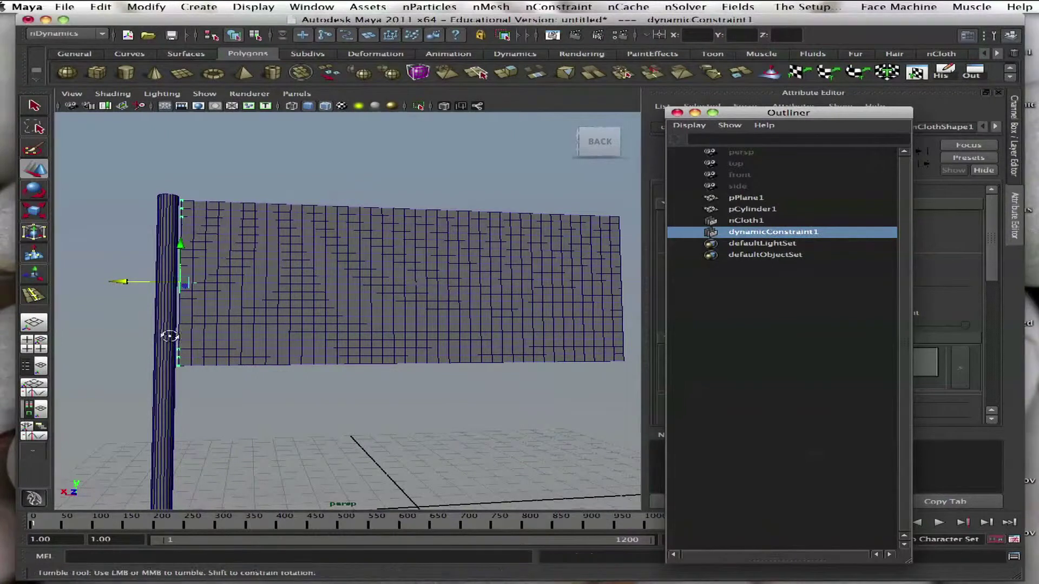
key(f)
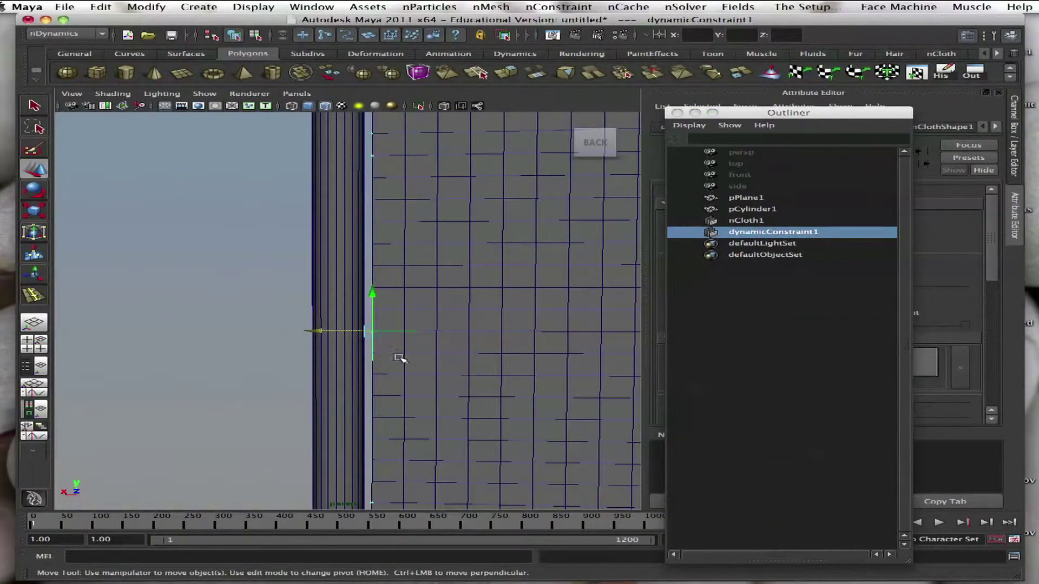
key(4)
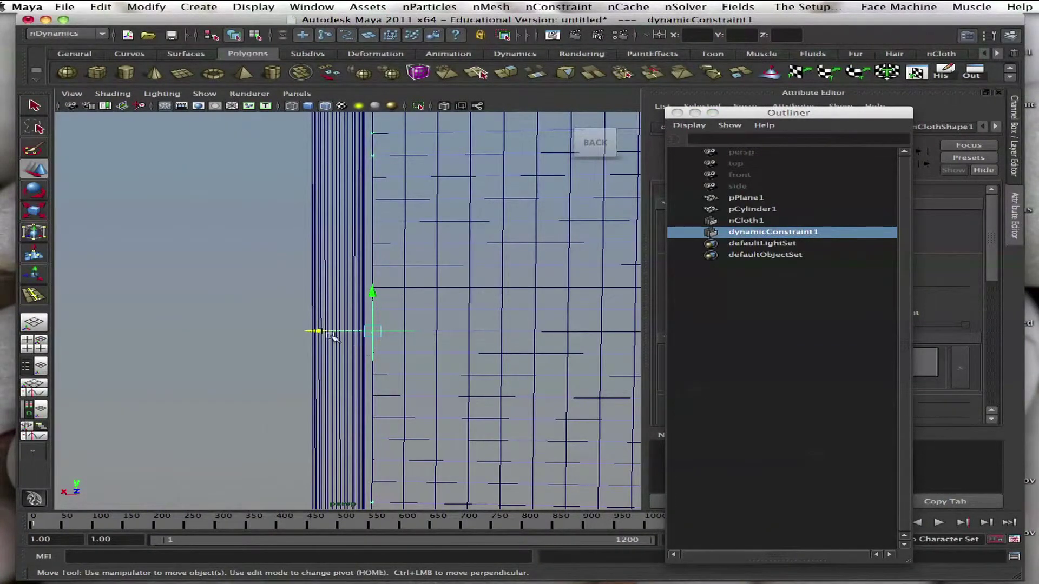
alt+drag(333, 336, 306, 245)
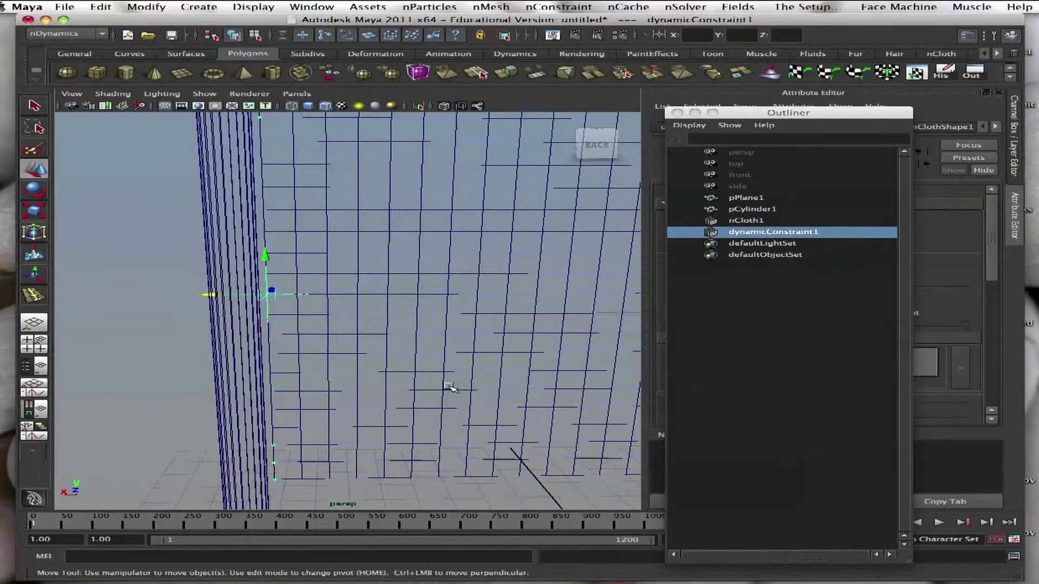
Close the Outliner to clear the view of the whole flag and the dynamicConstraint1 attributes.
alt+right_drag(417, 374, 274, 250)
alt+middle_drag(449, 323, 317, 315)
mouse_move(318, 315)
alt+mouse_down()
mouse_move(294, 294)
mouse_move(308, 307)
alt+mouse_up()
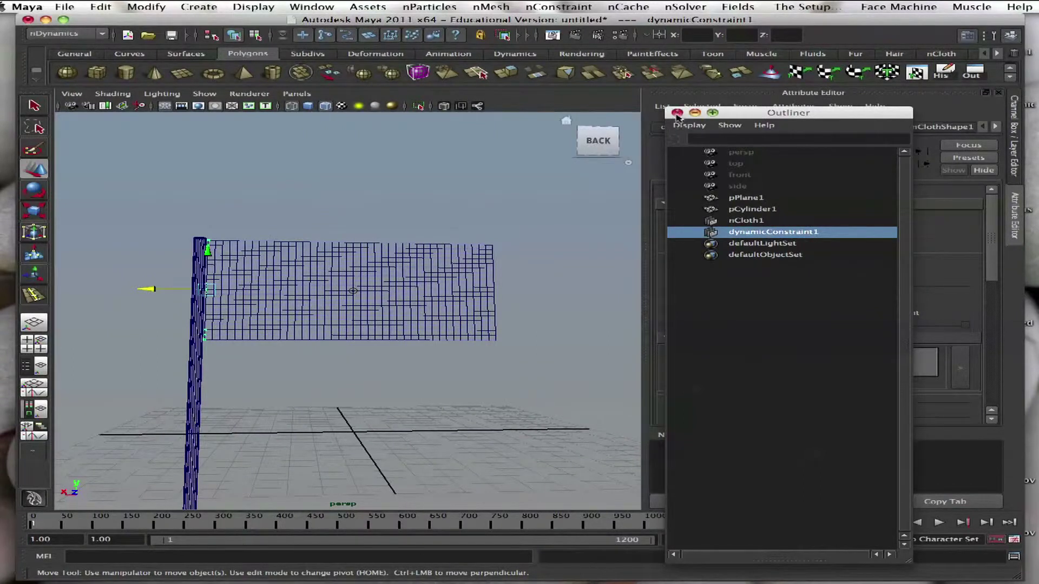
click(677, 113)
alt+right_drag(351, 299, 398, 322)
alt+middle_drag(398, 322, 419, 335)
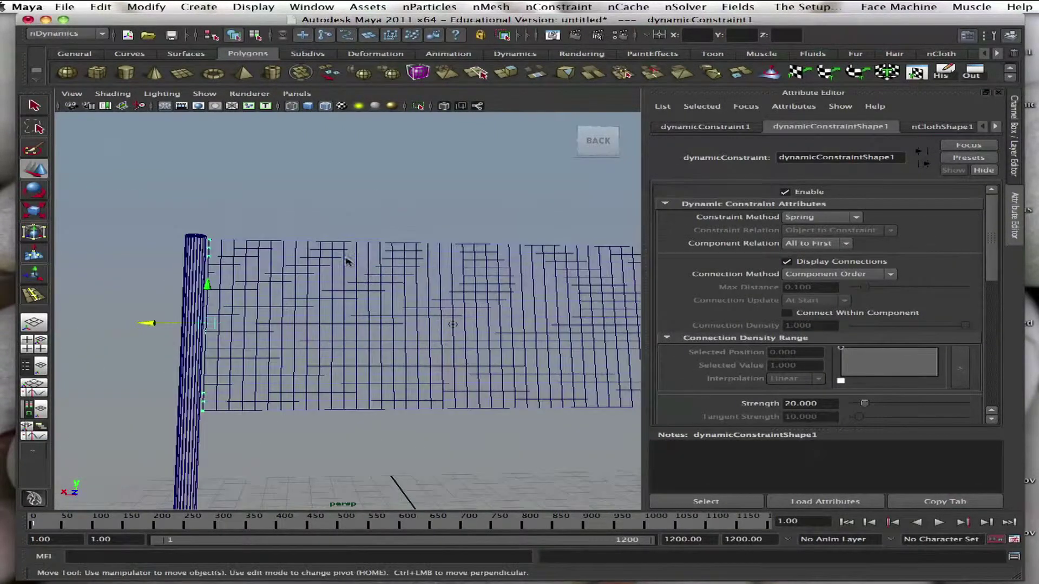
Try selecting patches of edges along the flag's upper border, clearing each selection.
right_drag(347, 261, 337, 235)
drag(330, 235, 382, 269)
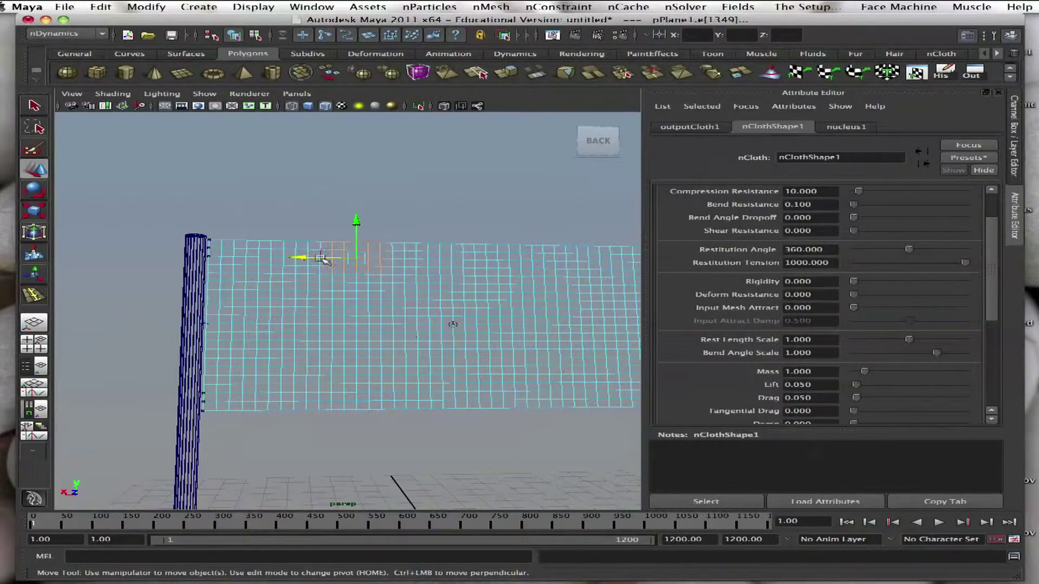
click(246, 204)
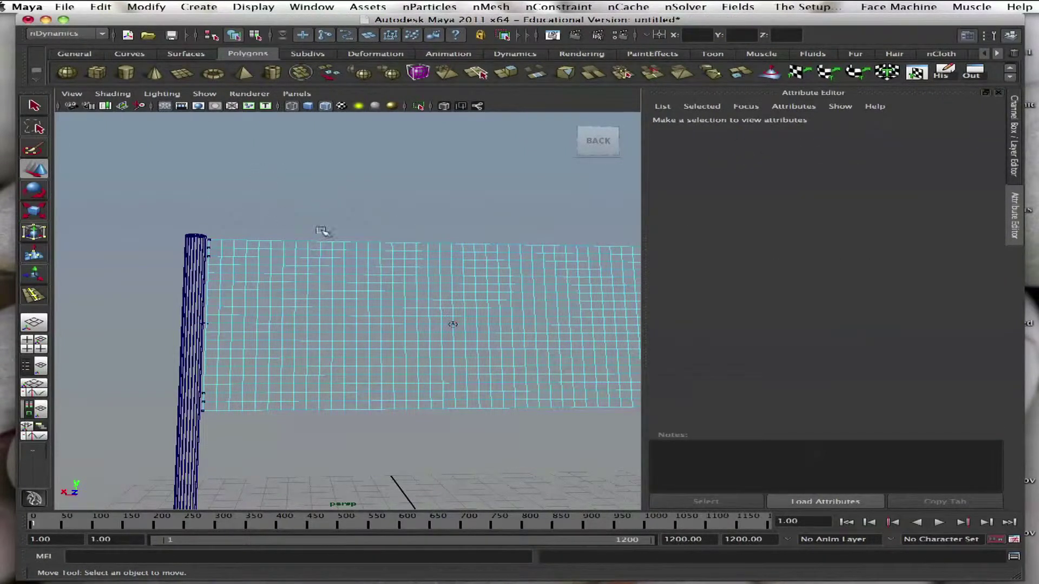
drag(267, 241, 368, 307)
drag(364, 207, 455, 274)
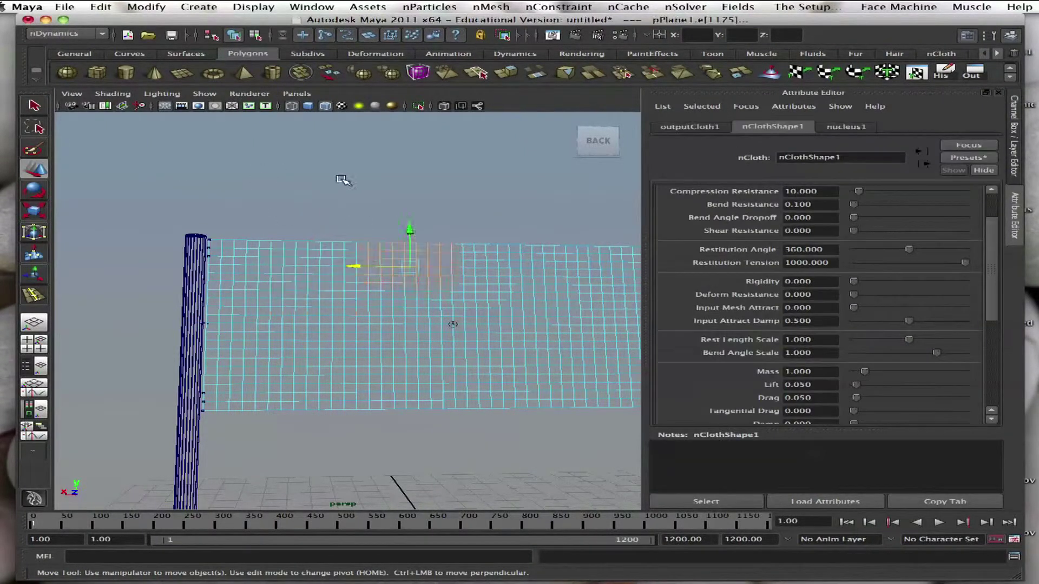
click(343, 178)
alt+drag(368, 390, 245, 241)
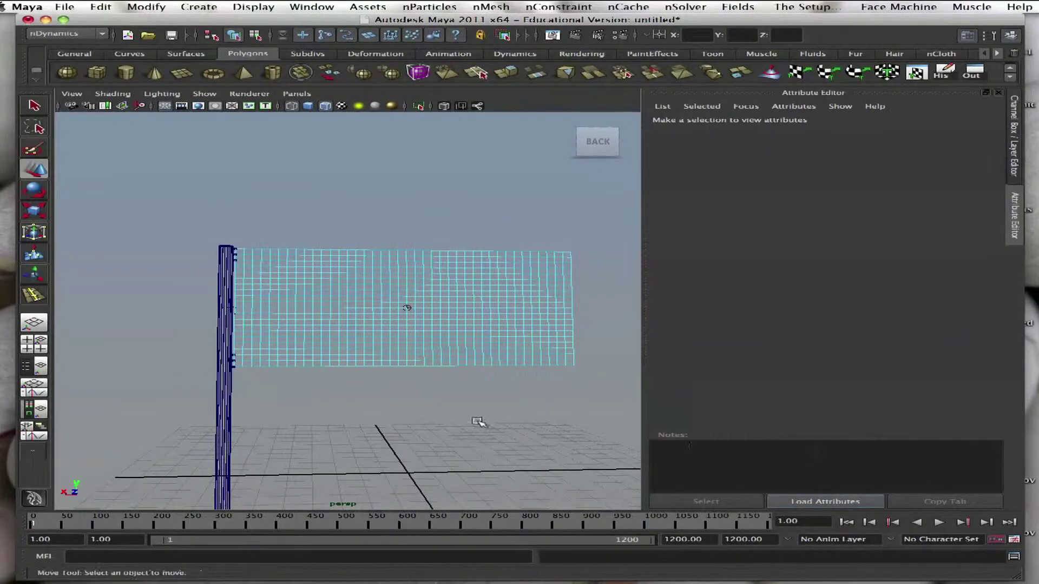
Return to shaded display and object selection mode, with nothing selected.
key(5)
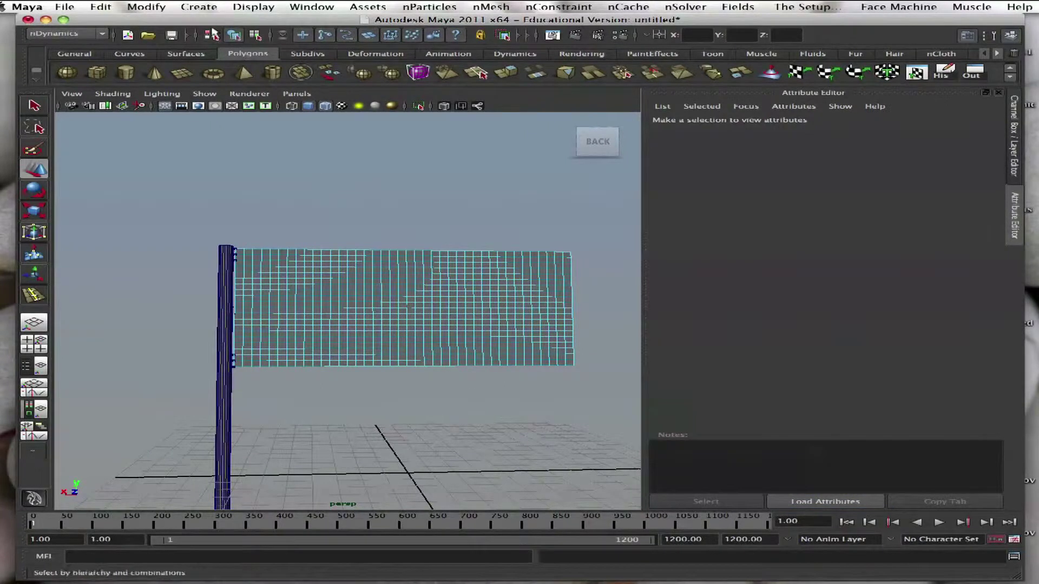
click(255, 35)
key(F8)
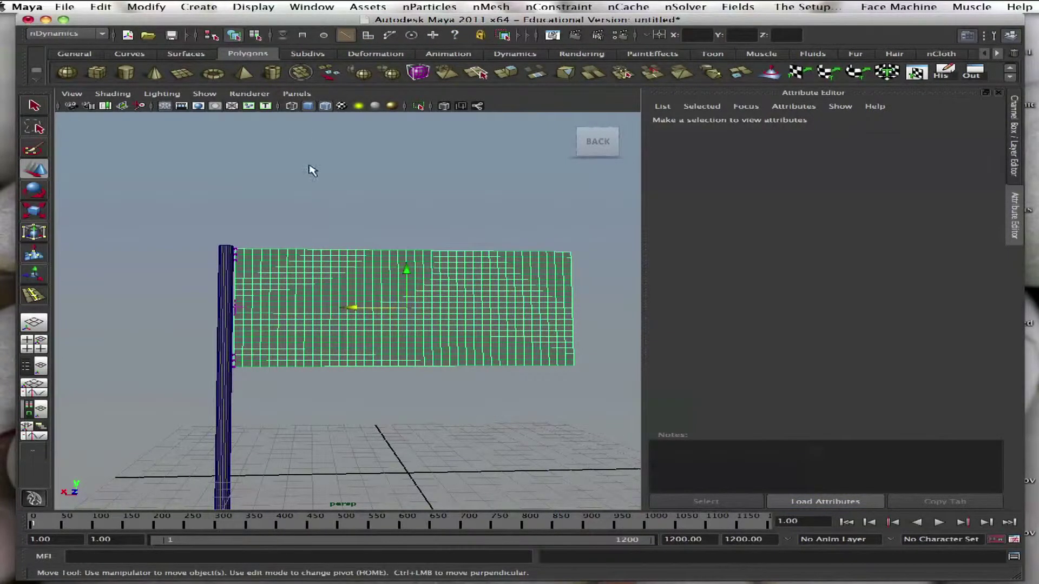
click(379, 195)
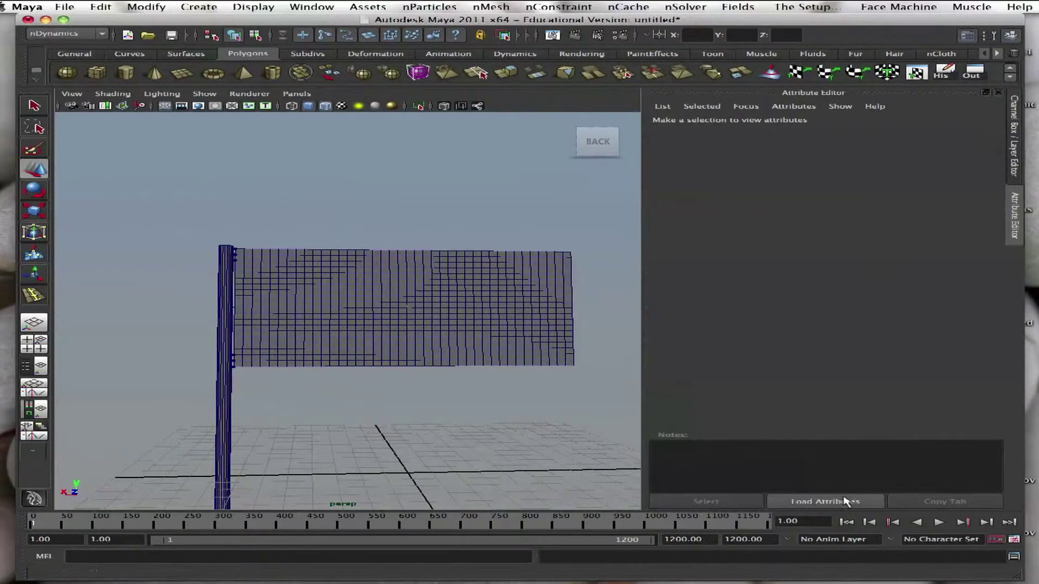
Play the flag simulation to check the corner constraints, stop it, and return to the first frame.
click(938, 522)
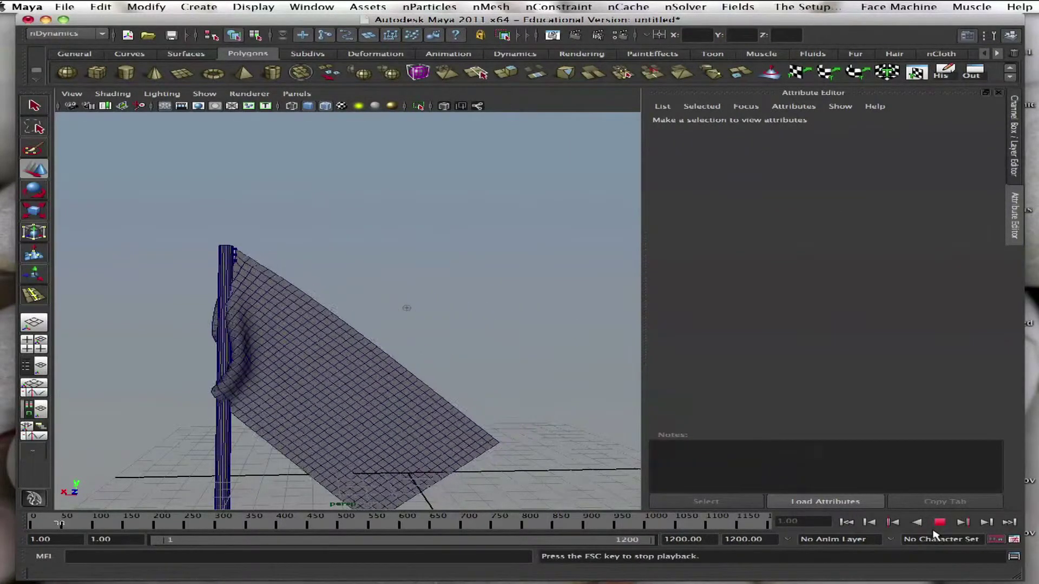
click(939, 522)
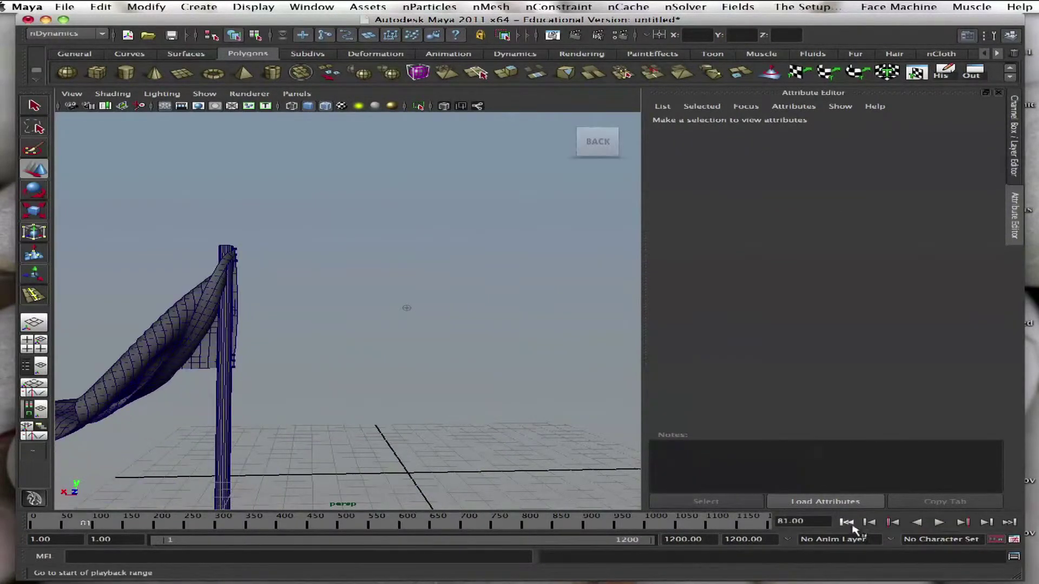
click(846, 523)
Make the pole a passive collider and run the simulation to test the flag's collision with it.
click(226, 304)
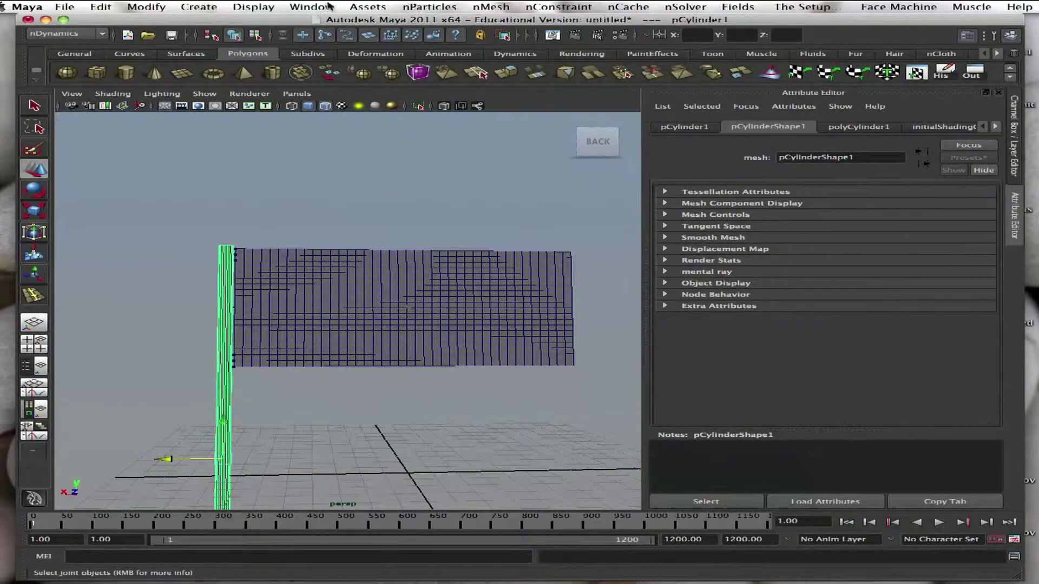
click(570, 8)
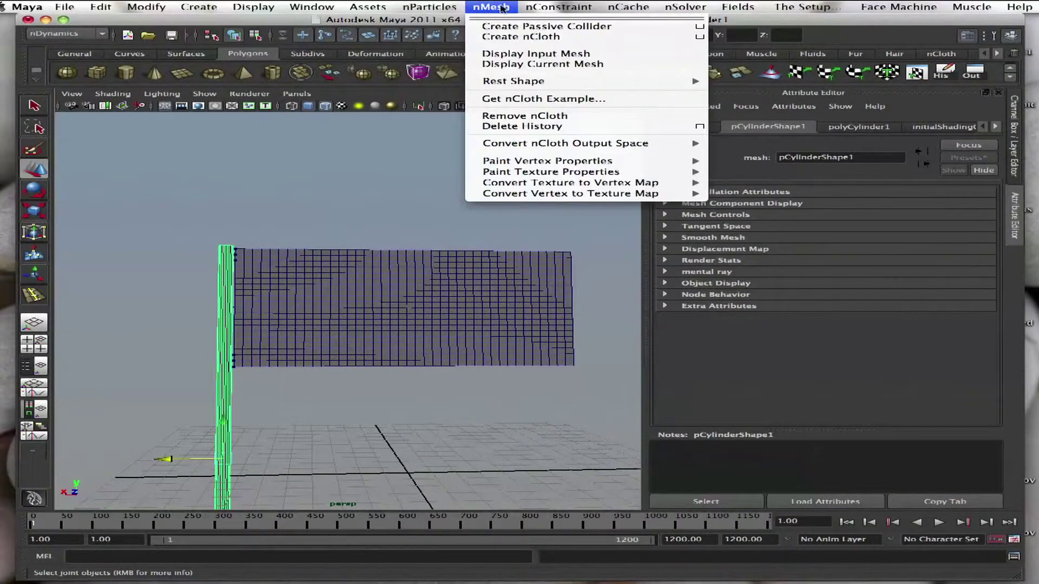
click(546, 26)
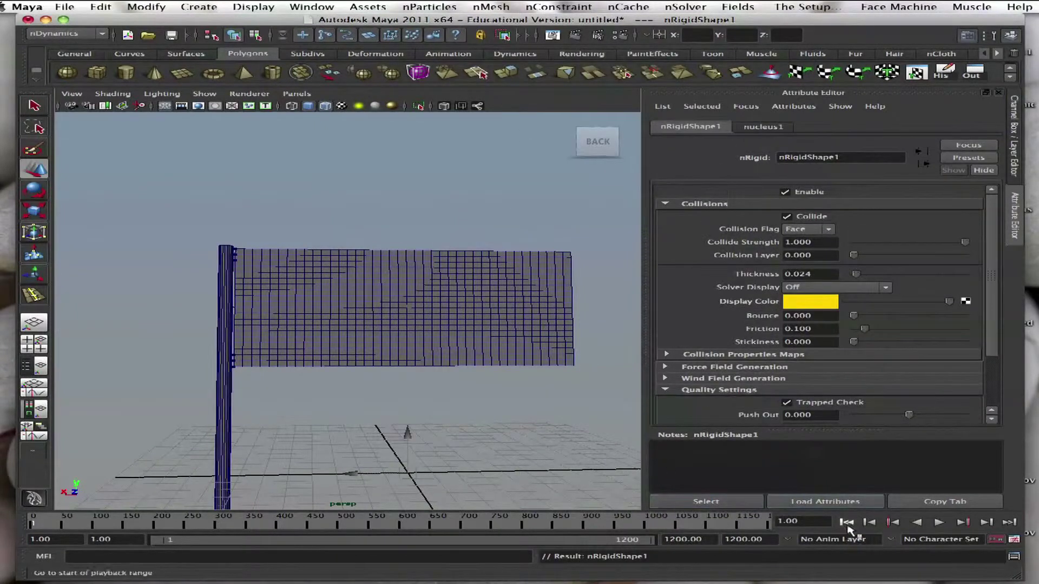
click(939, 522)
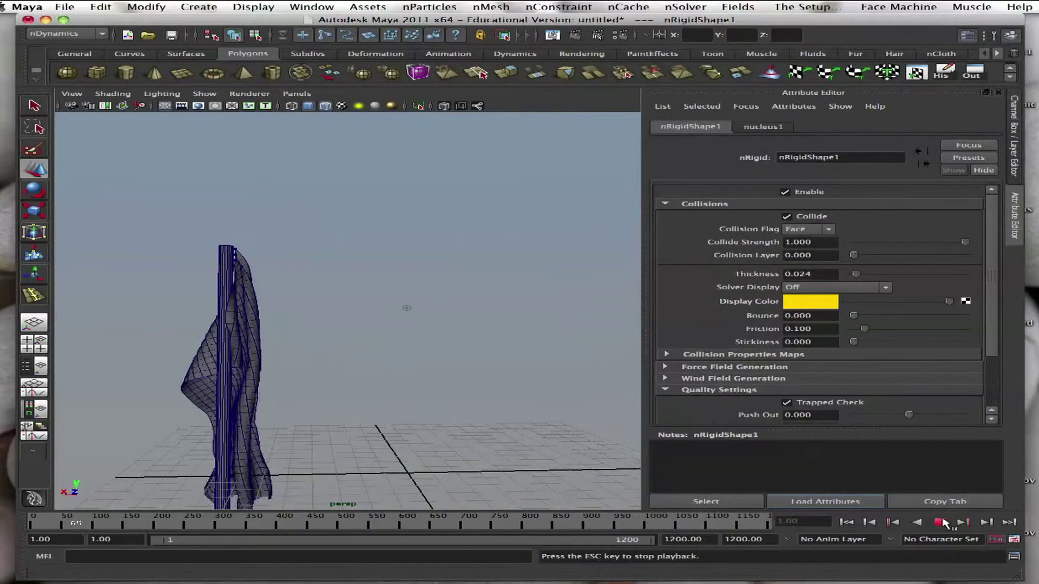
click(940, 523)
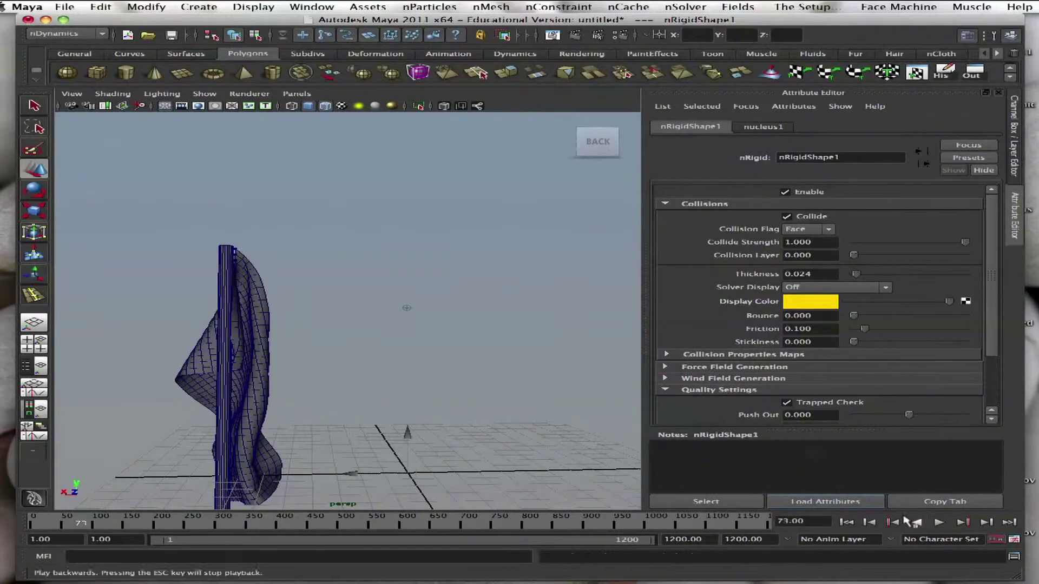
Set the nucleus1 wind speed to 5 and wind direction X to -1, and replay the simulation from the start.
click(760, 128)
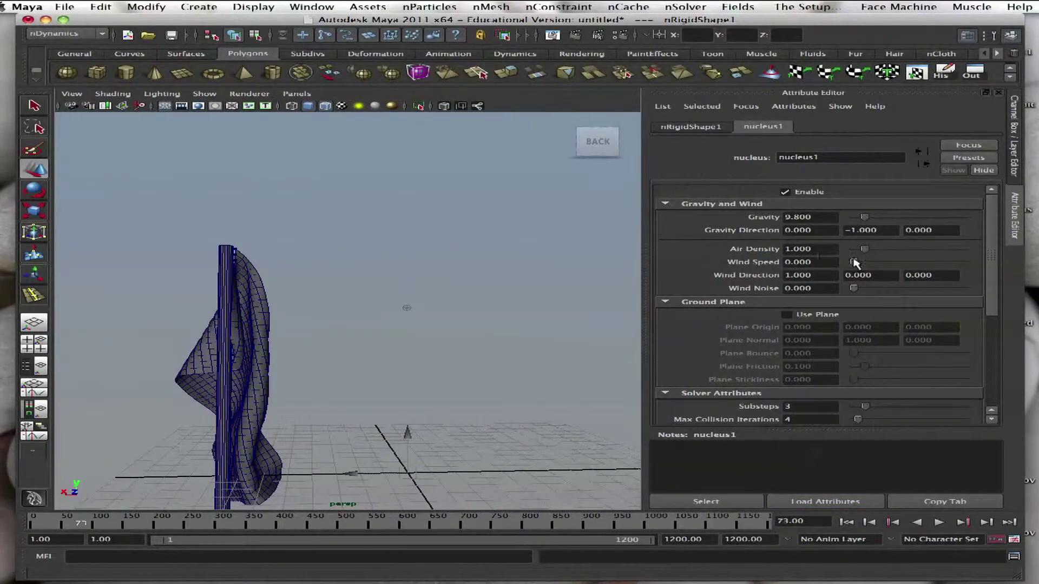
click(814, 262)
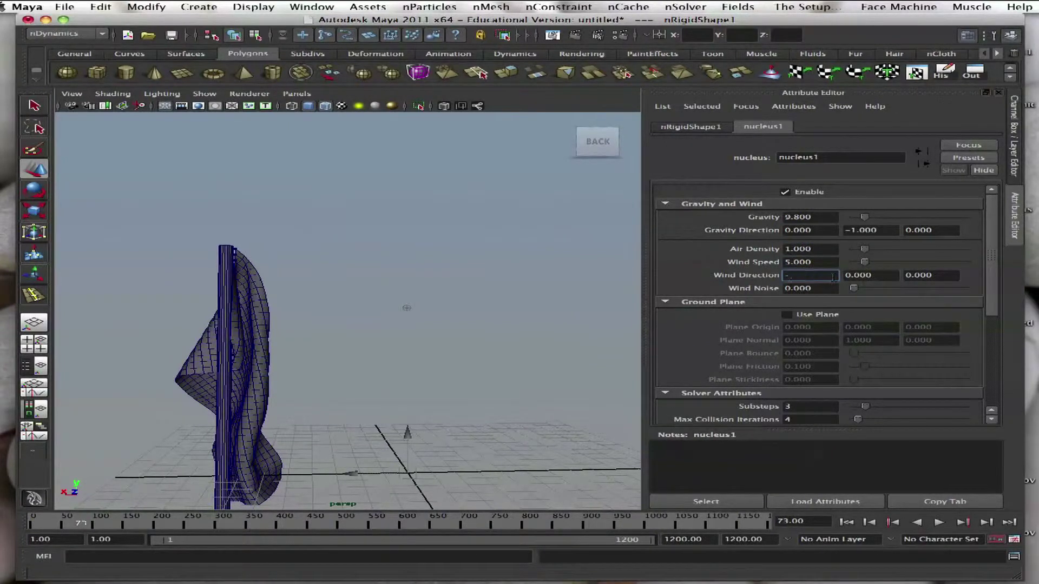
click(847, 522)
click(939, 522)
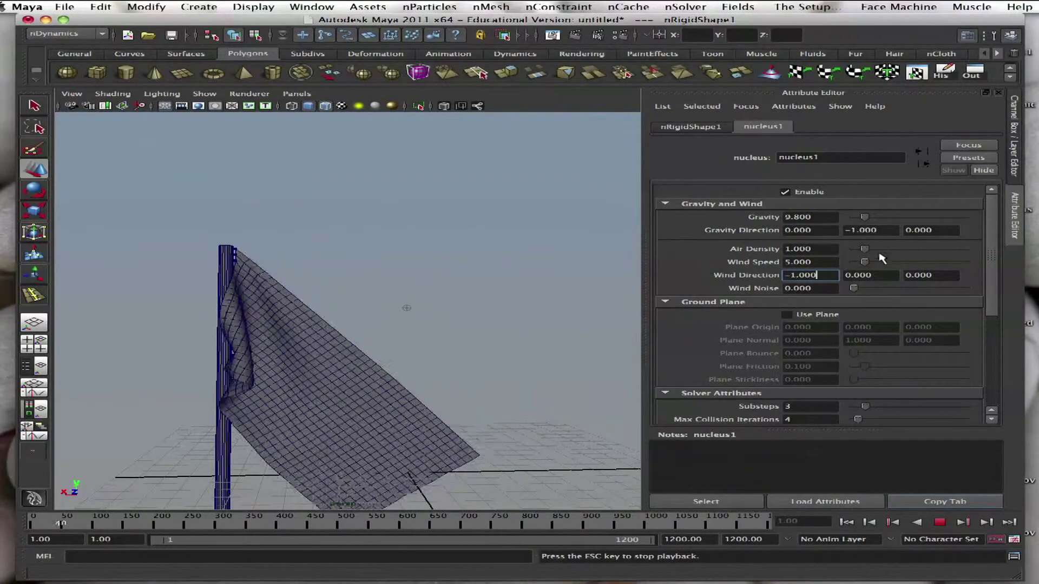
Try a nucleus1 air density of about 2.556 and wind speed of about 14.286 during playback, and restore air density to 1.
drag(865, 249, 882, 249)
drag(865, 262, 885, 262)
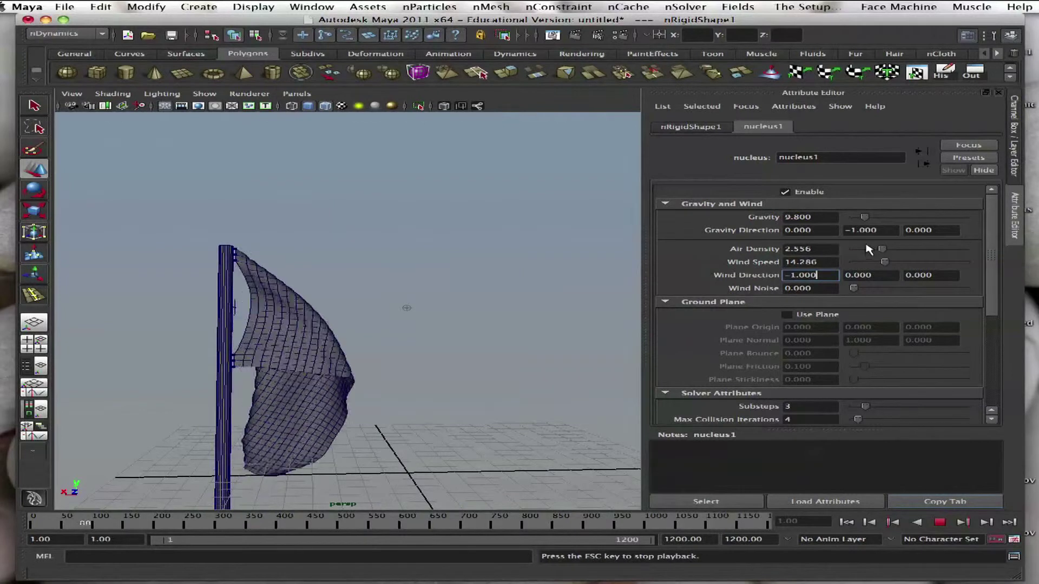
double_click(829, 250)
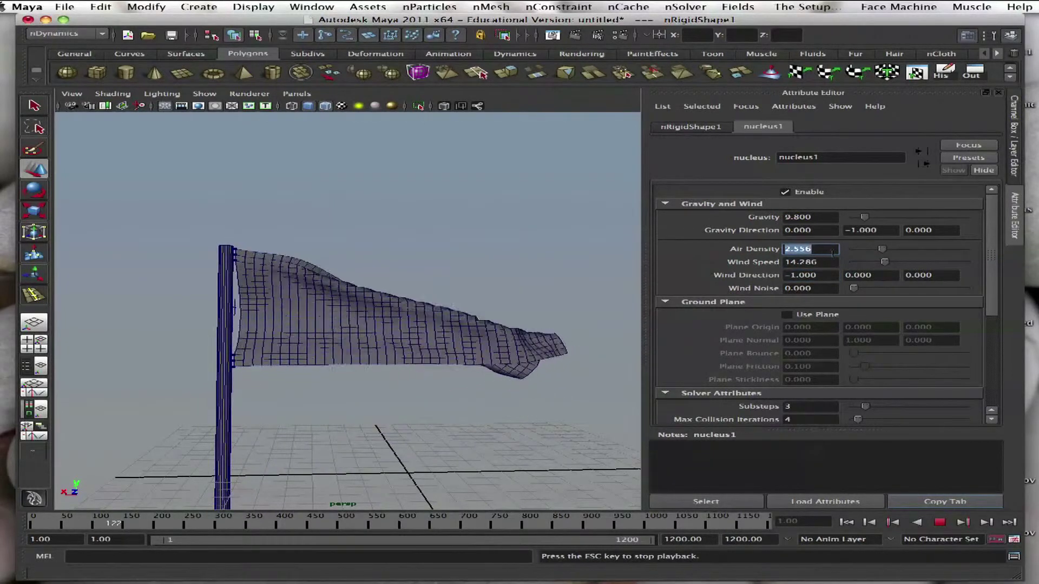
text(1)
key(Return)
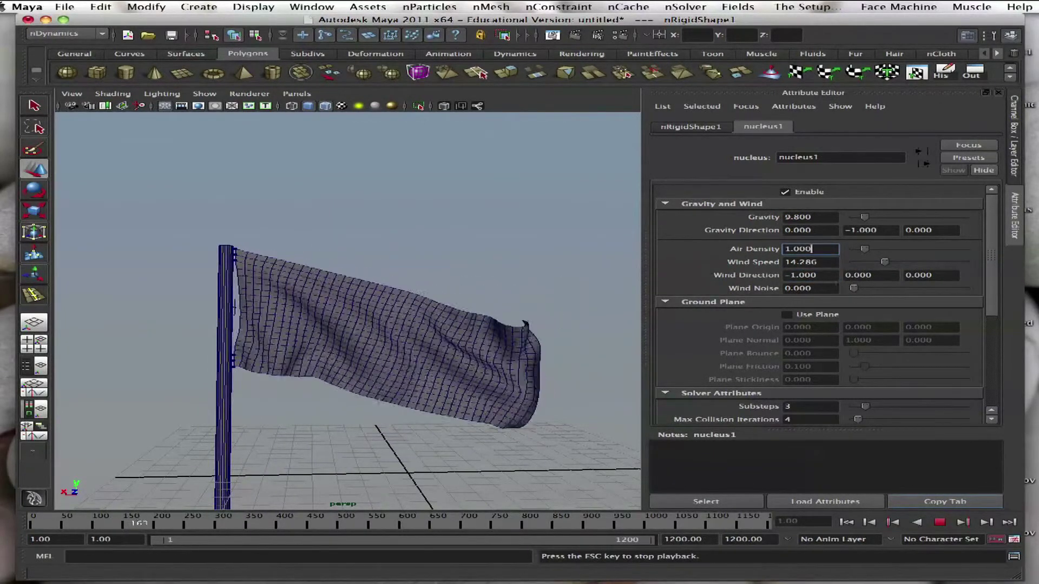
Tune the nucleus1 wind speed to about 23.684 and wind noise to about 0.038 during playback, and stop the simulation.
click(901, 262)
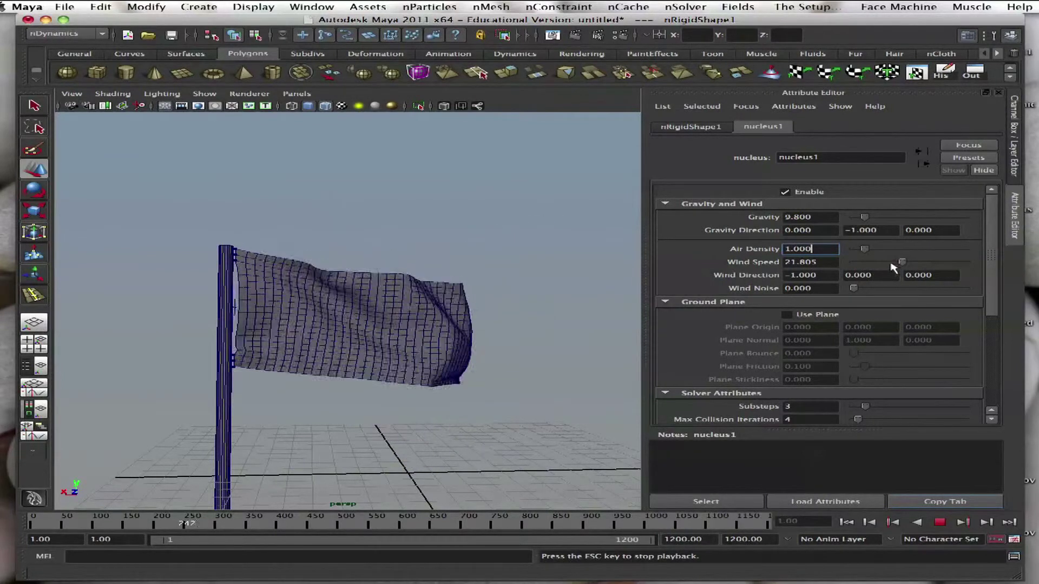
drag(902, 263, 862, 289)
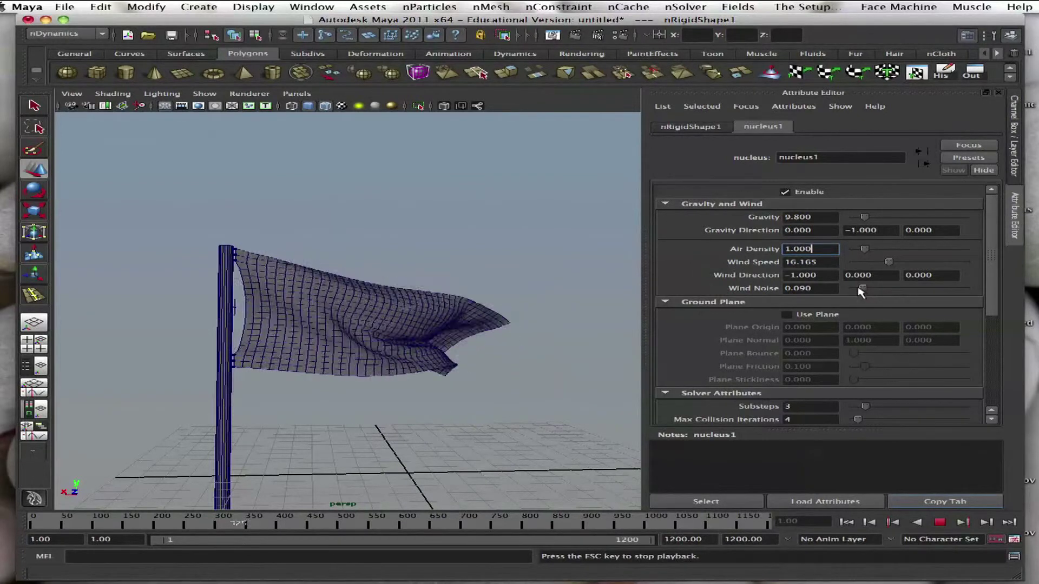
click(905, 262)
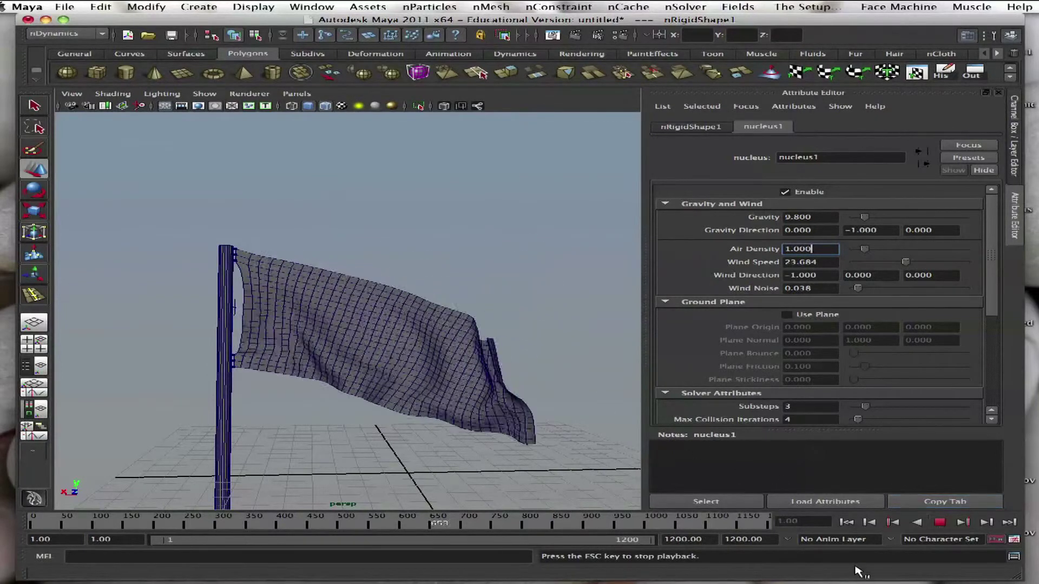
click(939, 522)
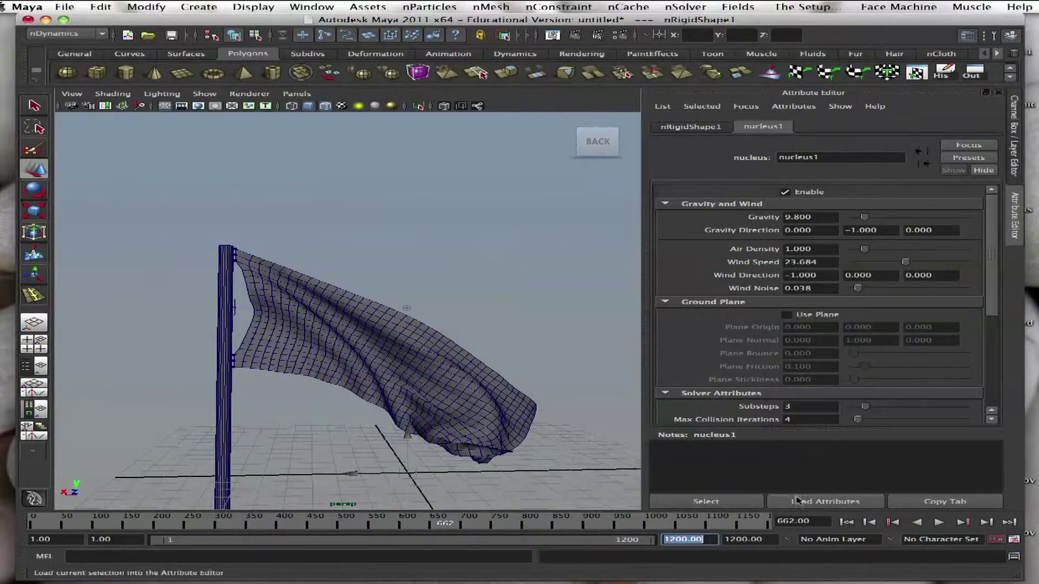
Select the flag and set its nCloth initial state from the current frame.
click(486, 379)
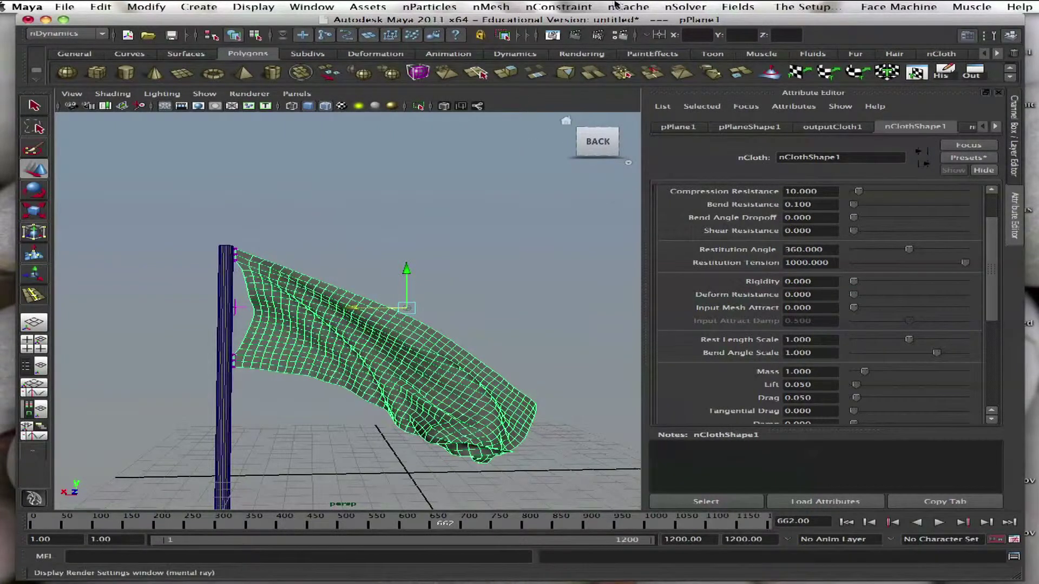
click(678, 7)
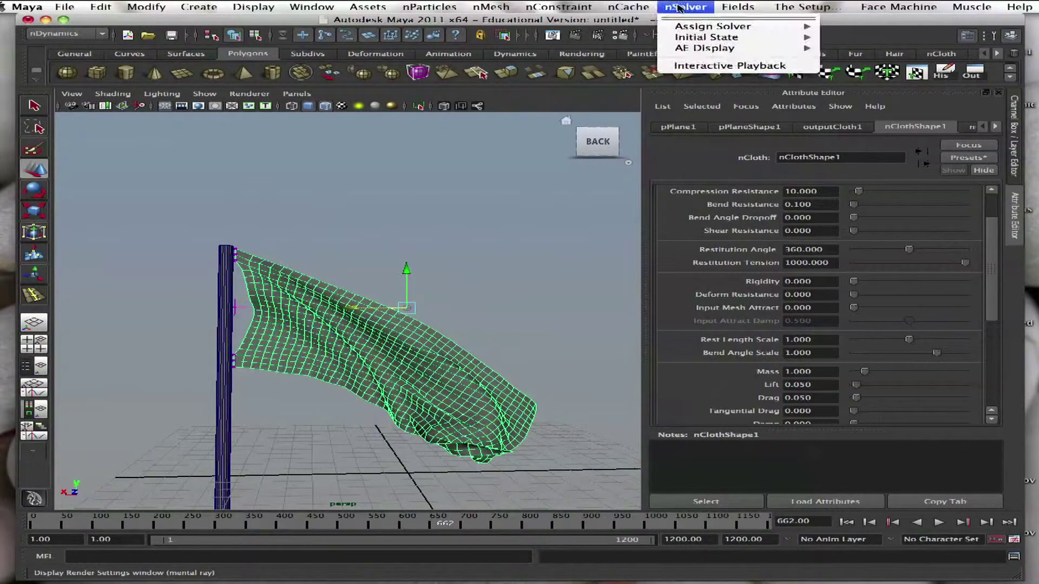
mouse_move(695, 39)
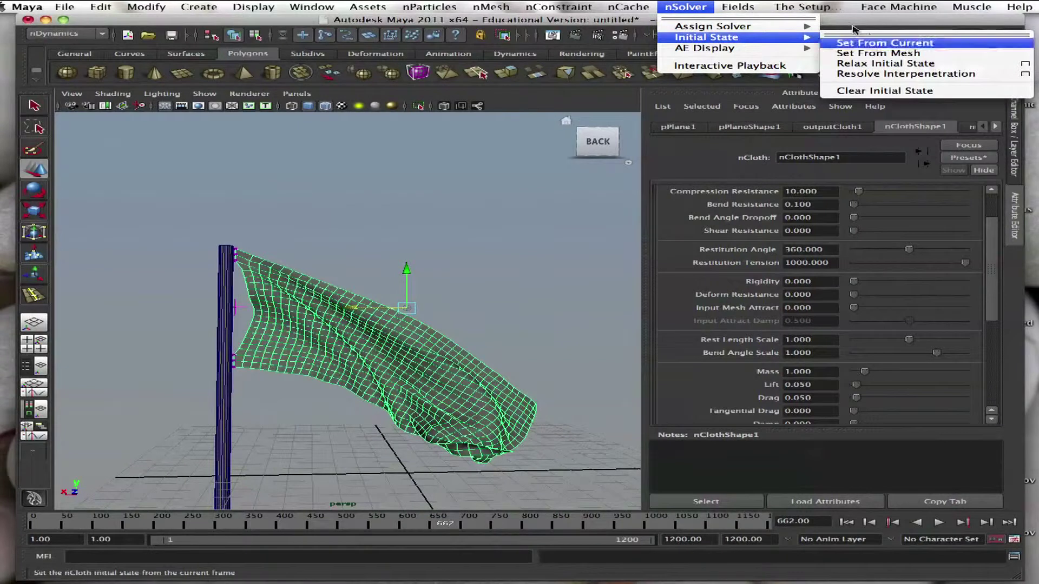
click(858, 46)
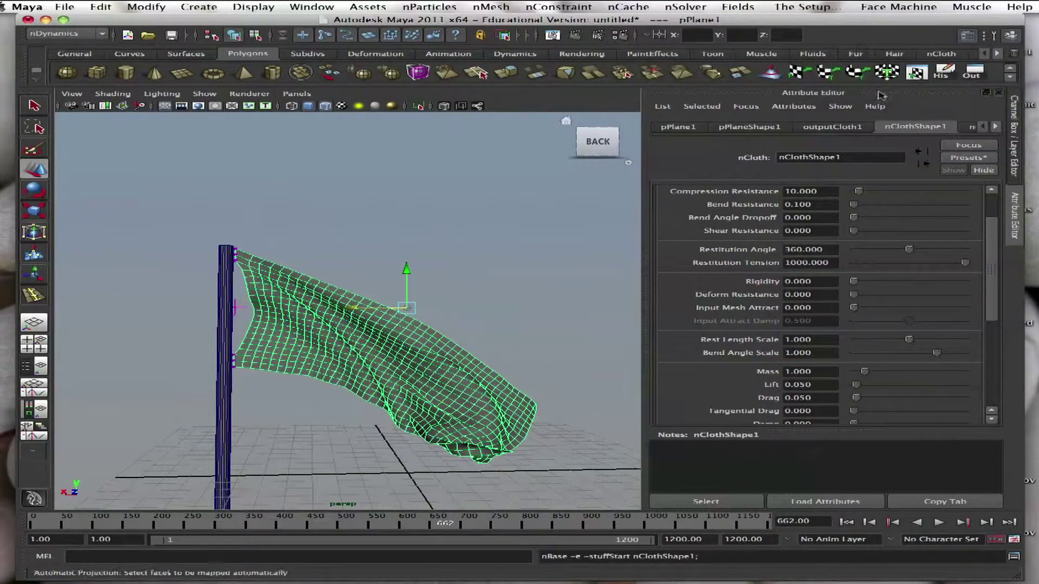
Return to the first frame and play the simulation briefly to check the flag's new starting shape.
click(846, 522)
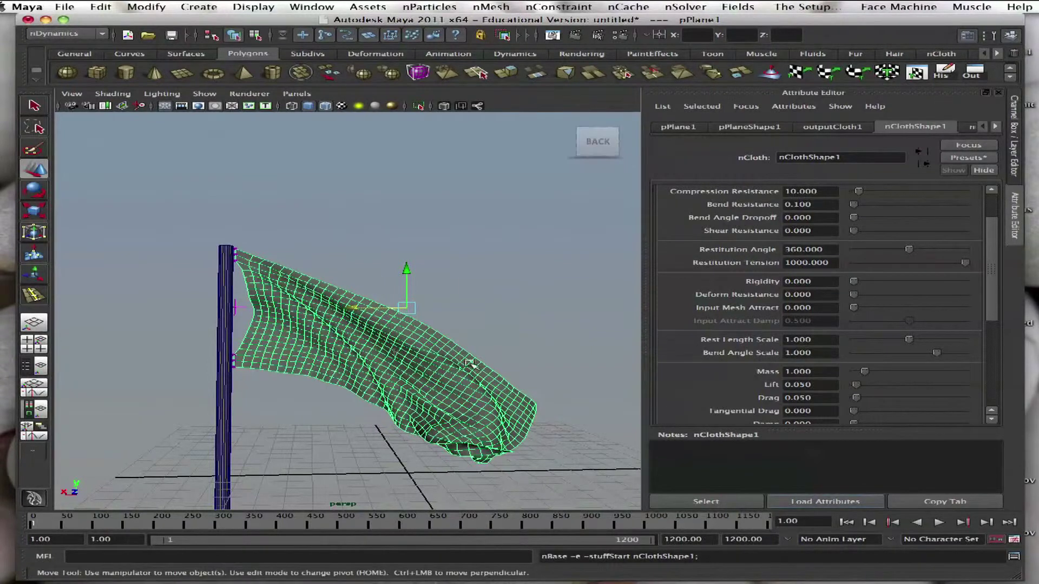
click(939, 523)
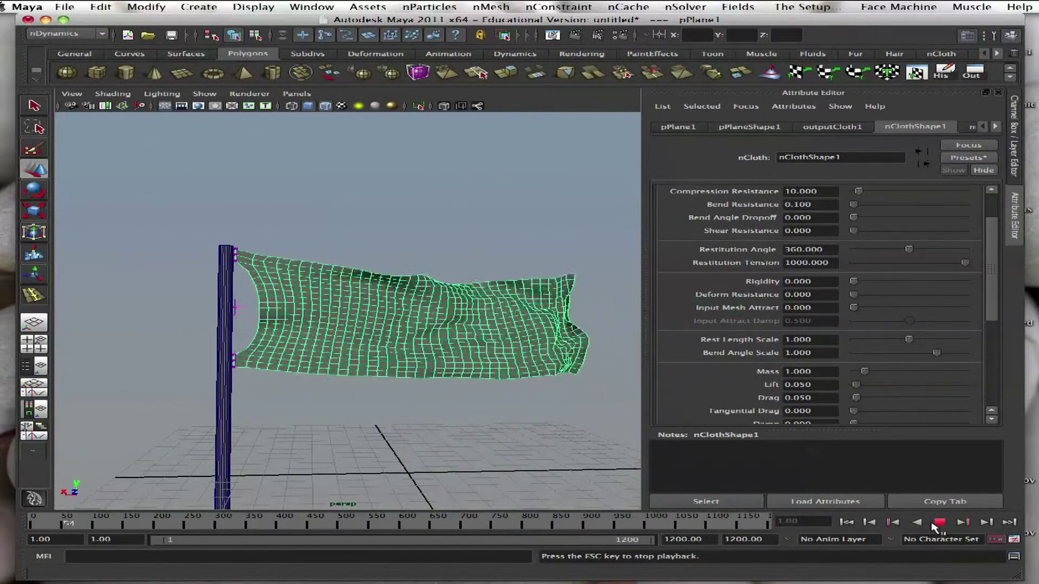
click(938, 523)
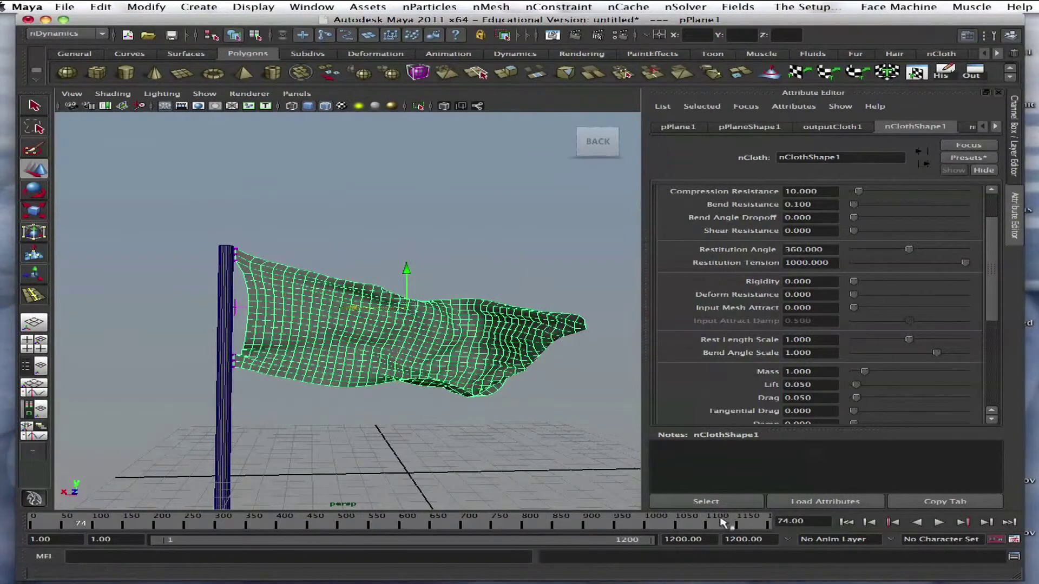
Set the playback range to end at frame 300 and replay the flag simulation from the start.
text(300)
key(Return)
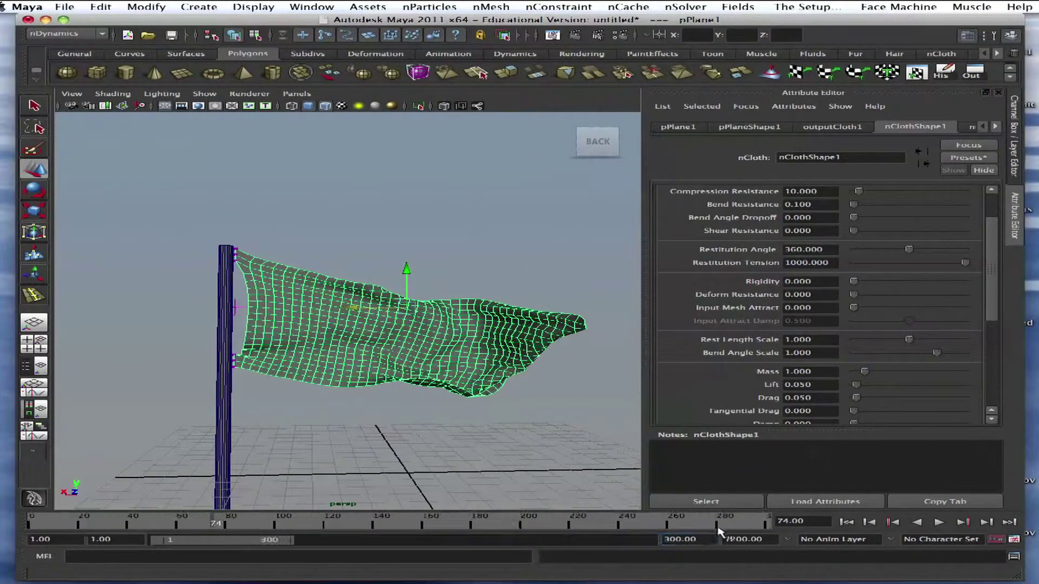
click(847, 522)
click(938, 523)
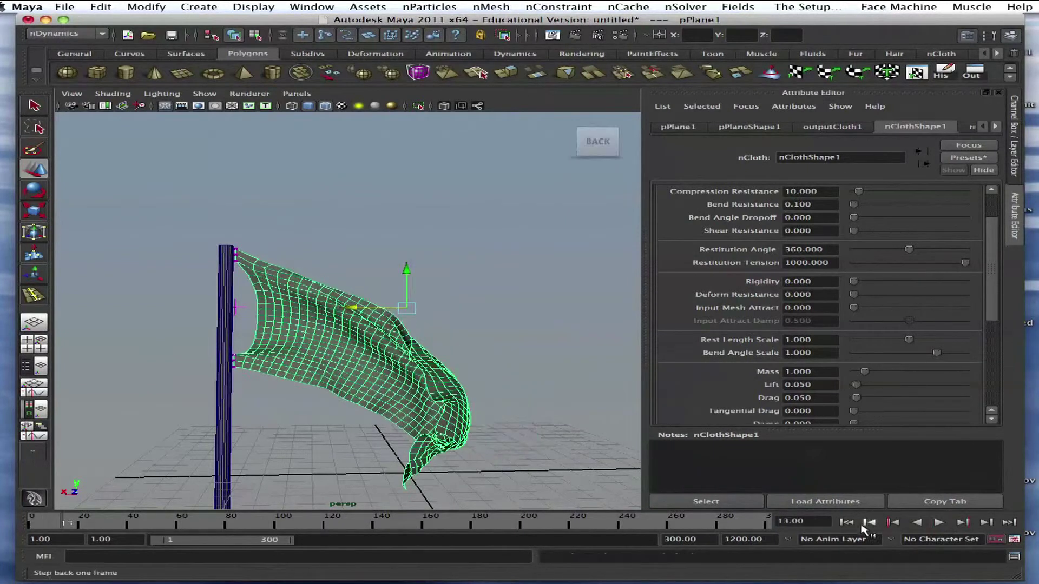
Return to the first frame and, with the flag selected, open the options for creating a new nCache.
click(846, 522)
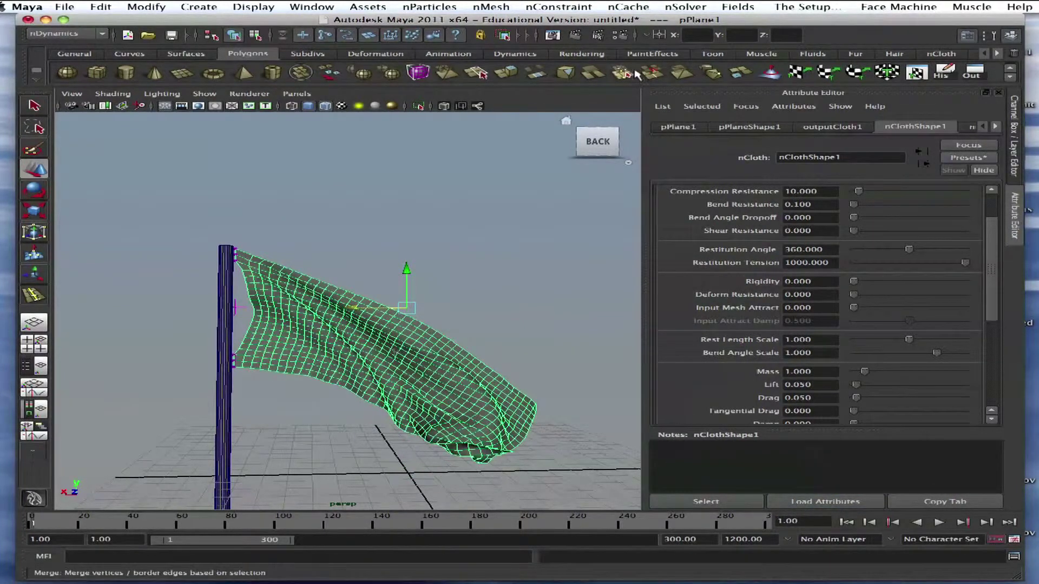
click(623, 7)
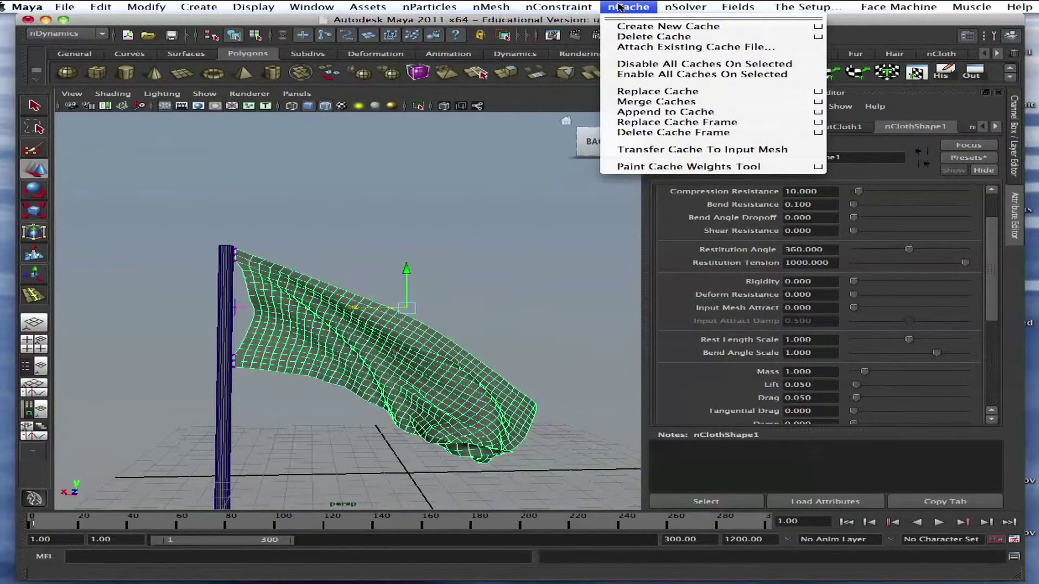
click(620, 6)
click(521, 212)
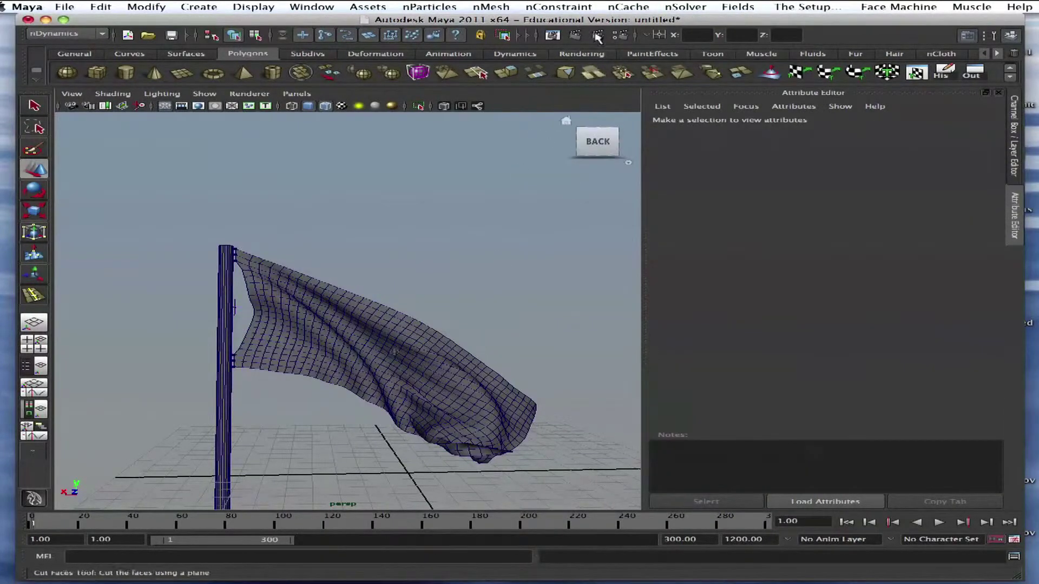
click(622, 7)
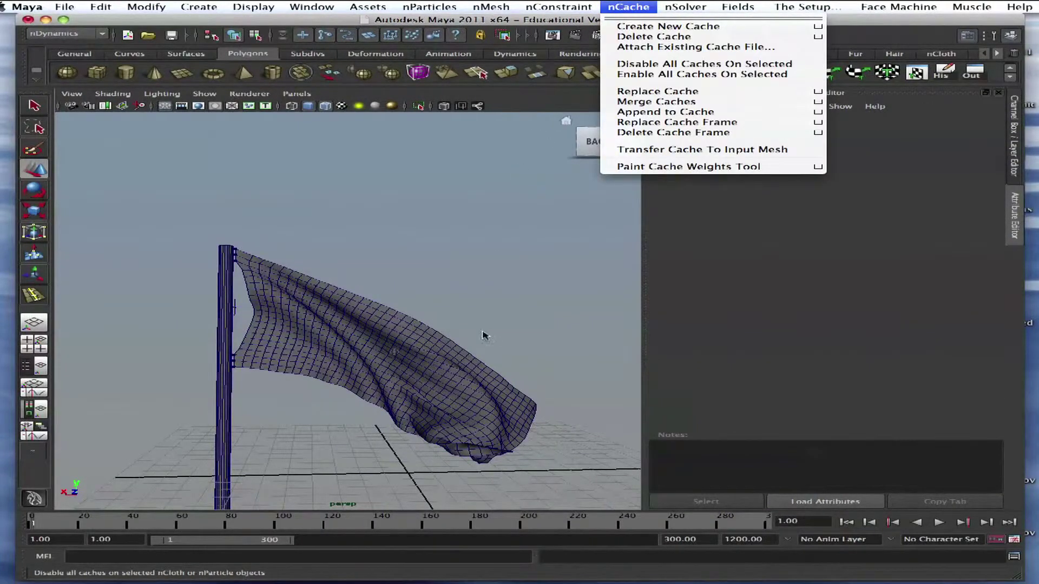
click(469, 364)
click(474, 363)
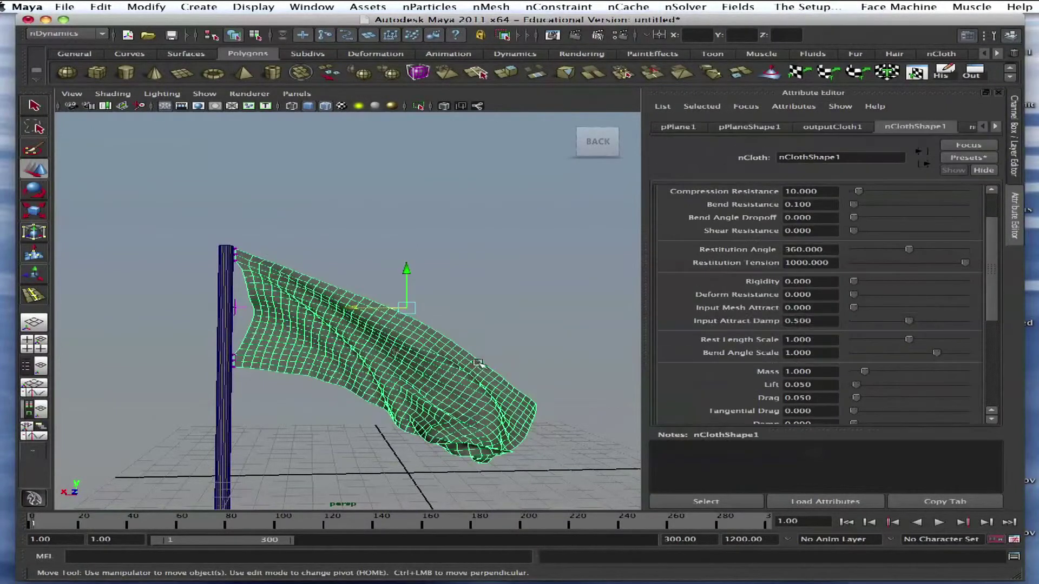
click(643, 7)
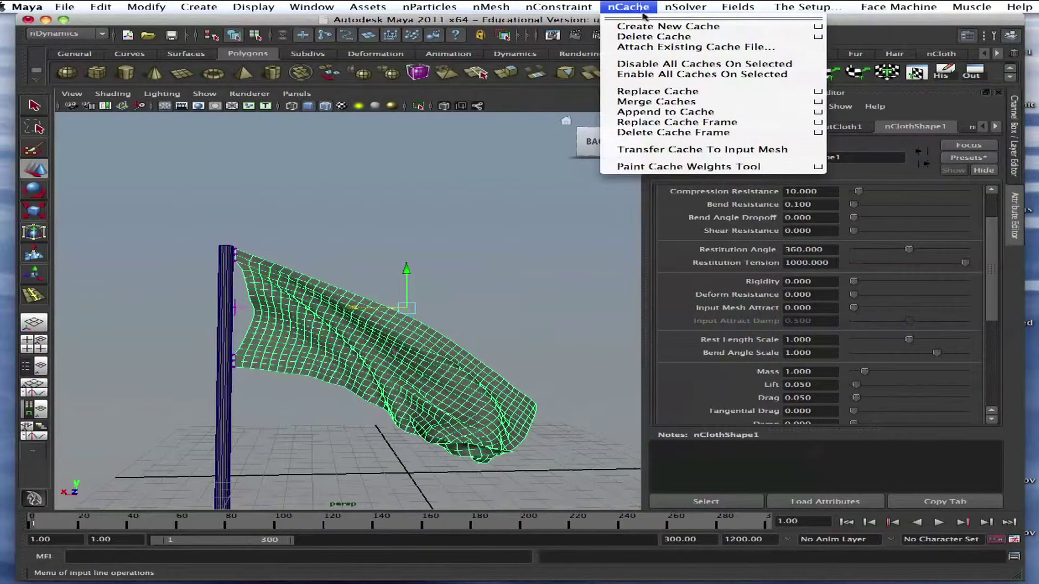
click(819, 27)
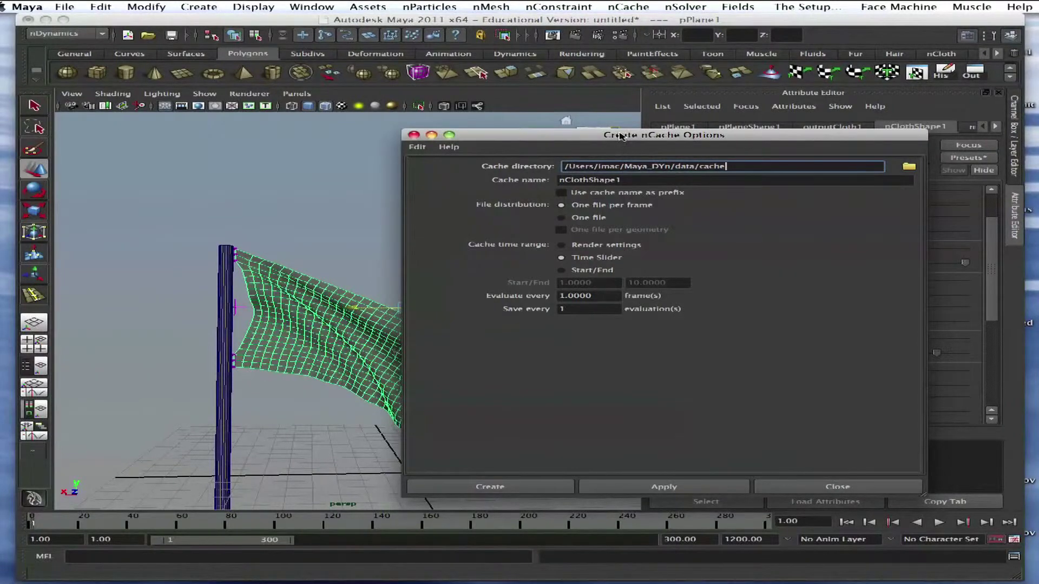
drag(618, 134, 501, 91)
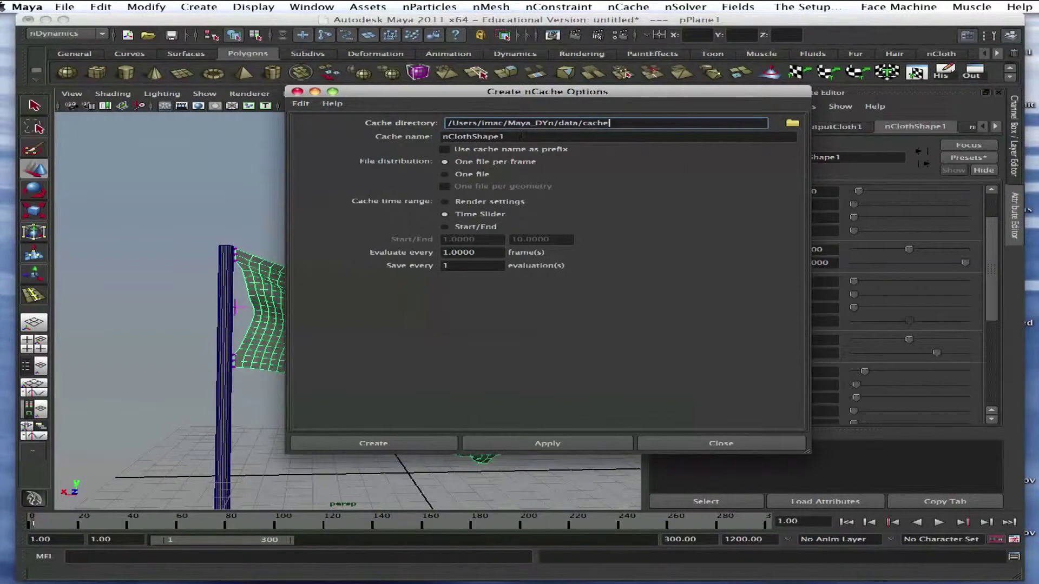
drag(465, 92, 523, 84)
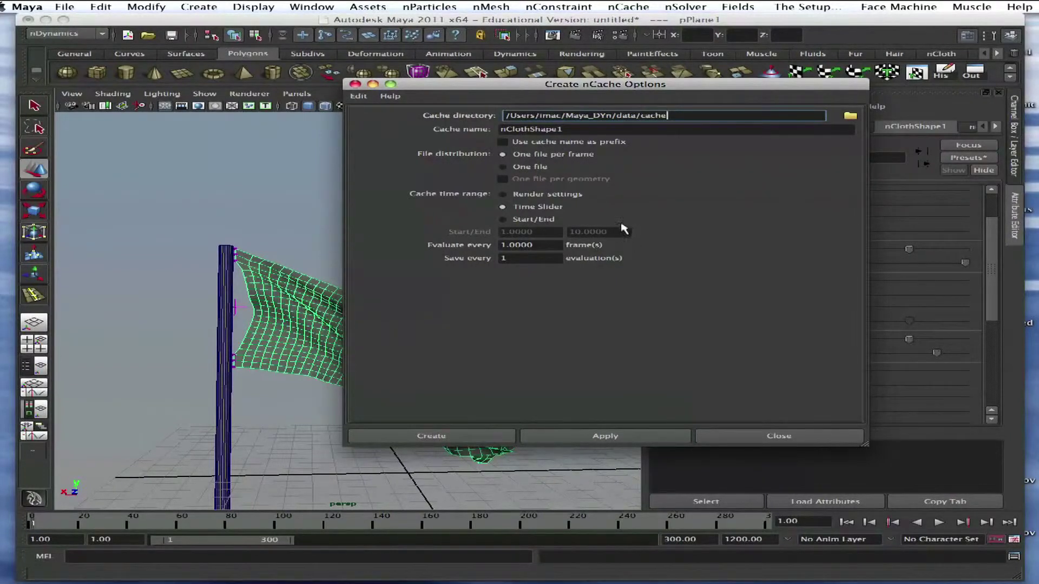
Switch the cache time range to Start/End and set the end frame to 200.
click(502, 194)
click(510, 221)
key(Tab)
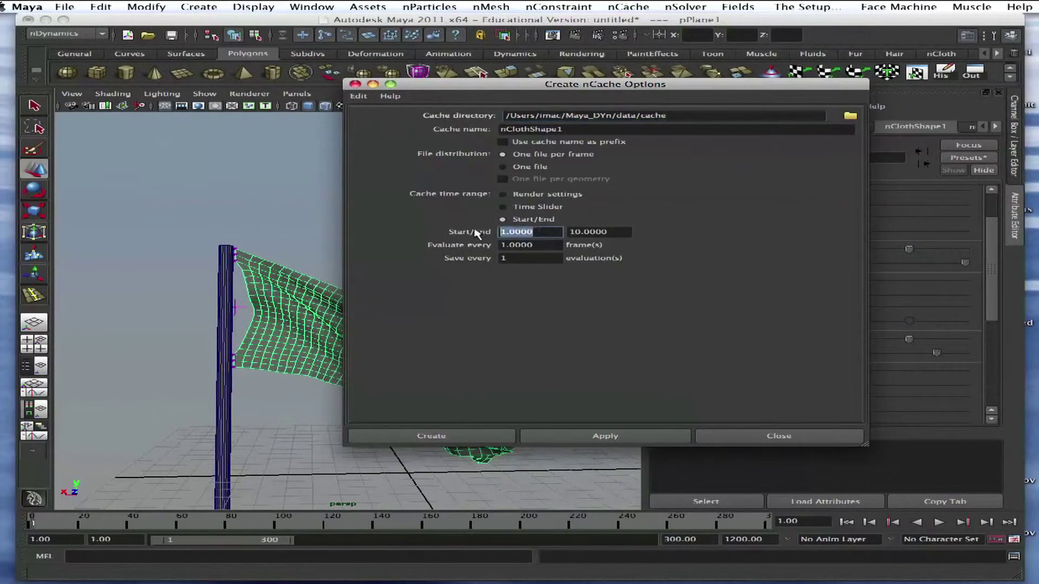
double_click(571, 232)
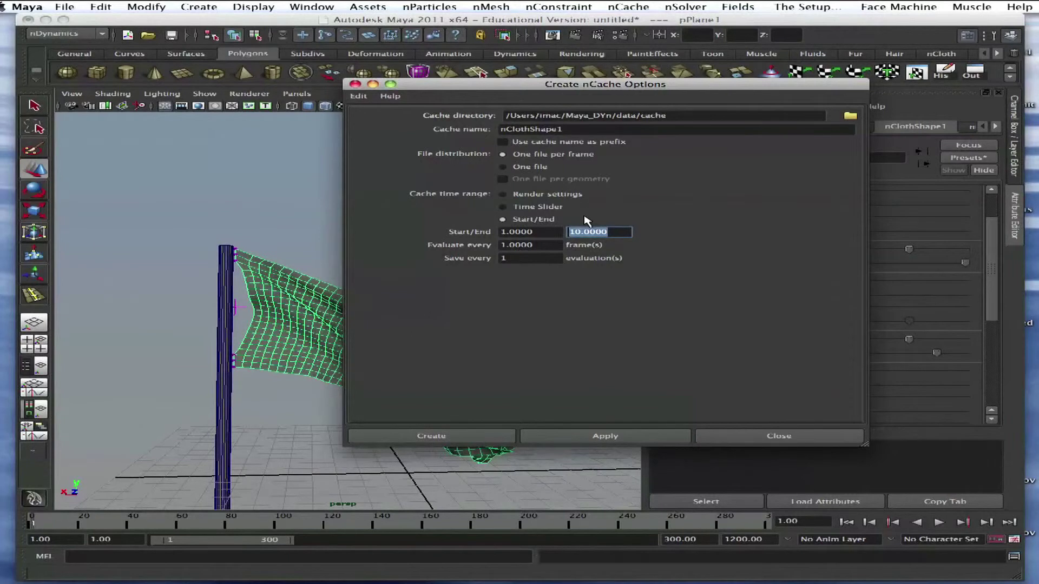
text(200.0000)
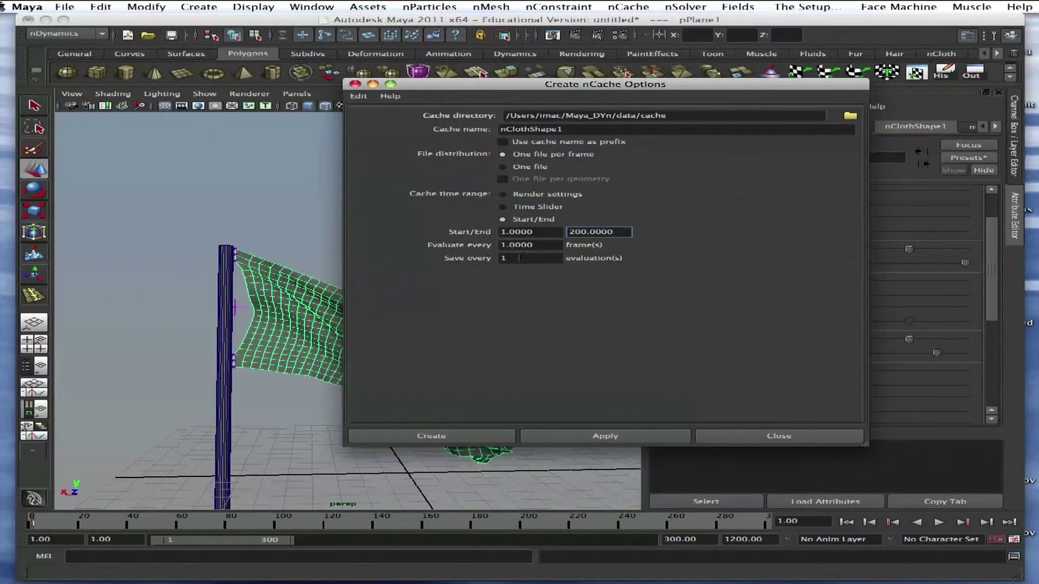